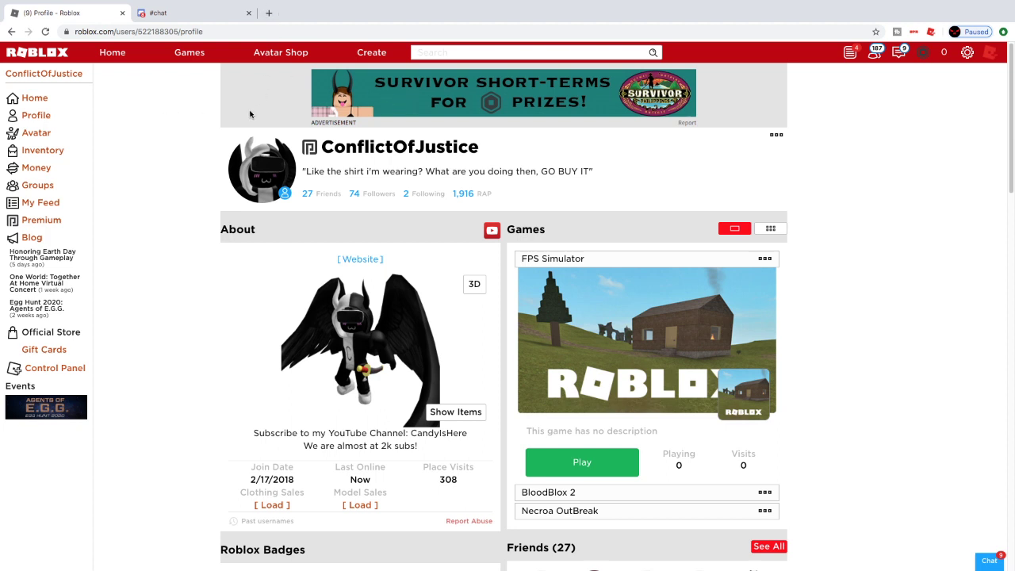
Step: Search Google Images for "roblox shirt template" in a new tab and open the Transparent Template.png result
{"action": "left_click", "coordinate": [269, 14]}
{"action": "type", "text": "roblox "}
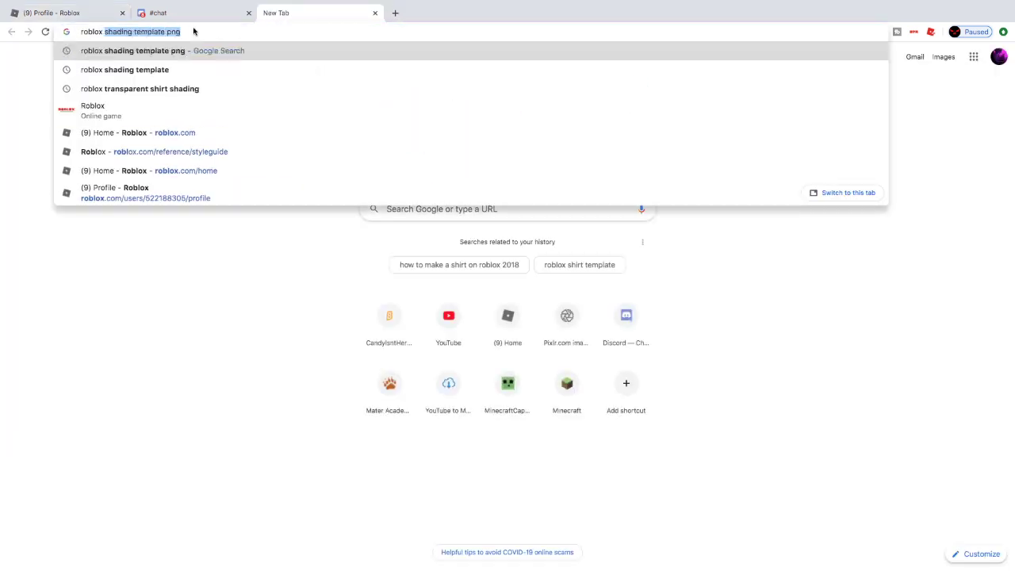
{"action": "type", "text": "shi"}
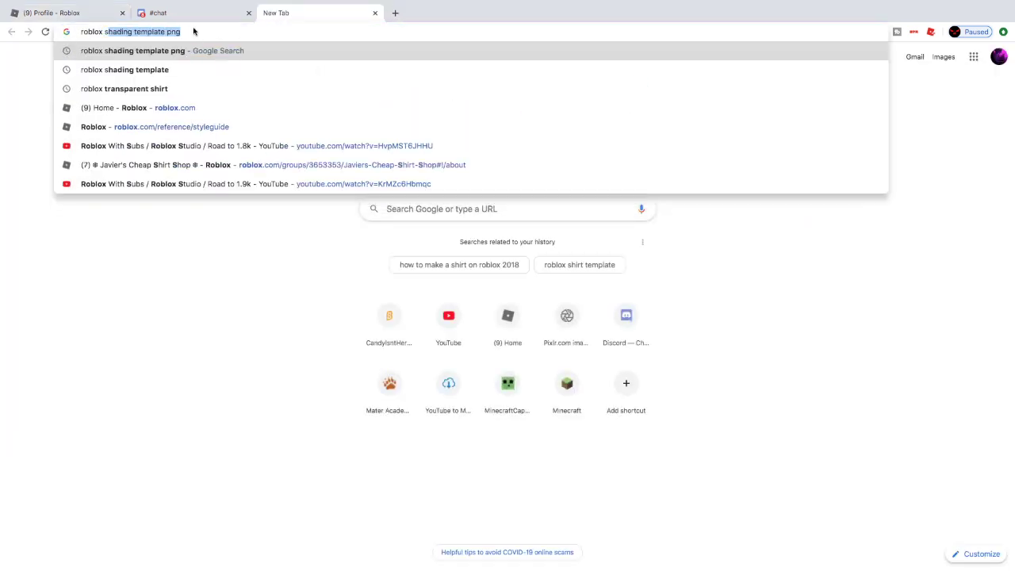
{"action": "key", "text": "BackSpace"}
{"action": "type", "text": "hirt tem"}
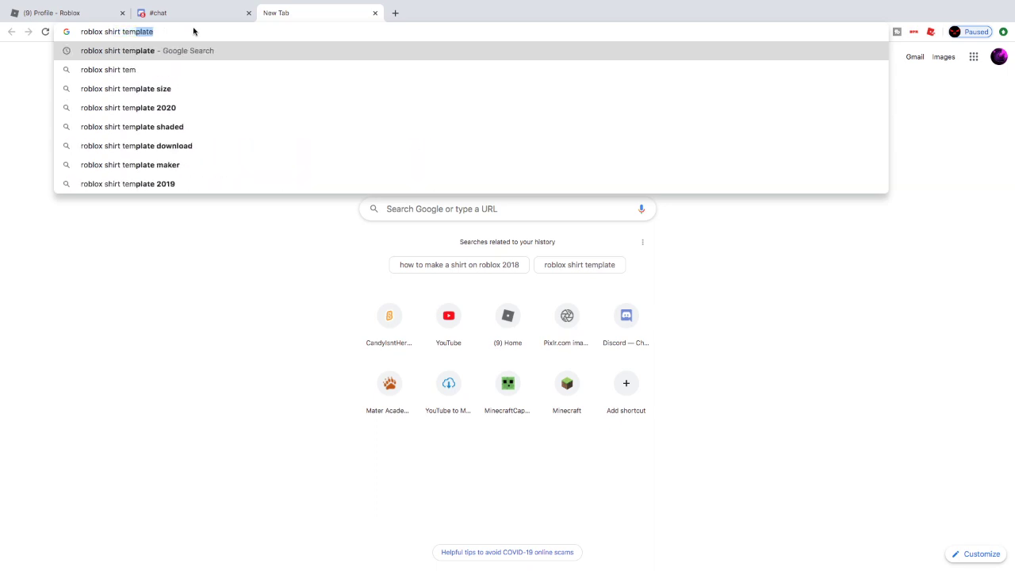
{"action": "key", "text": "Return"}
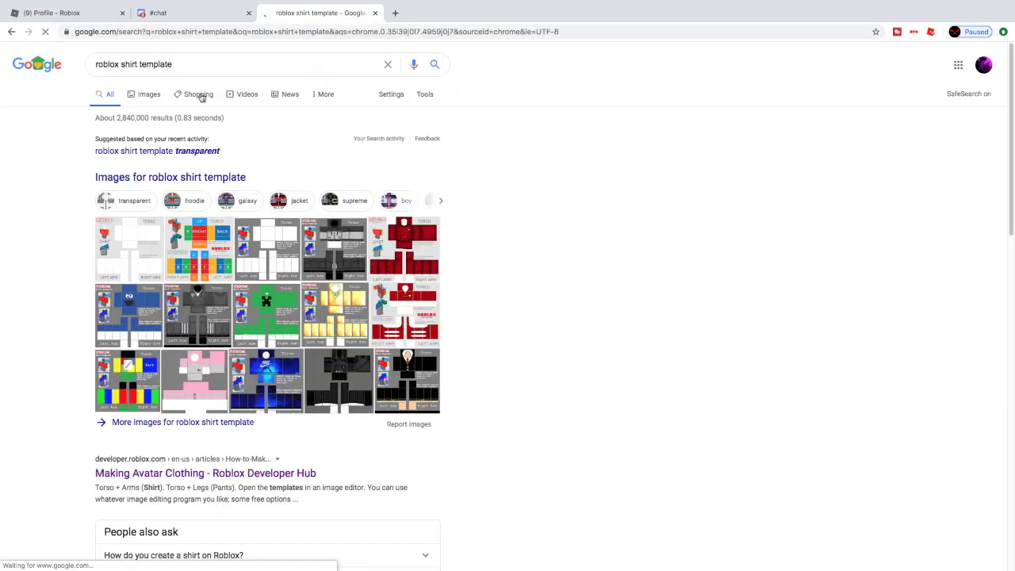
{"action": "left_click", "coordinate": [147, 94]}
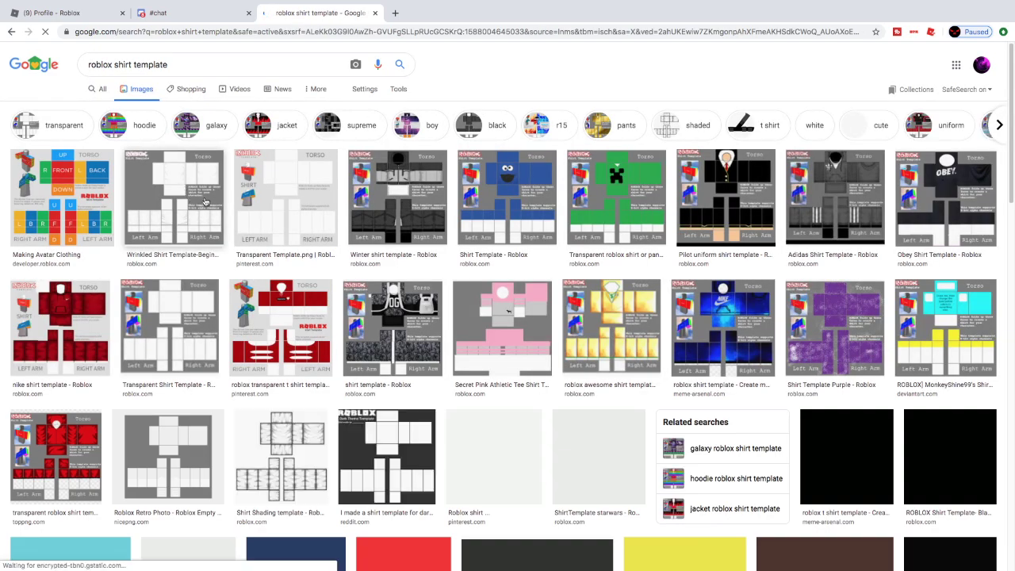
{"action": "left_click", "coordinate": [285, 203]}
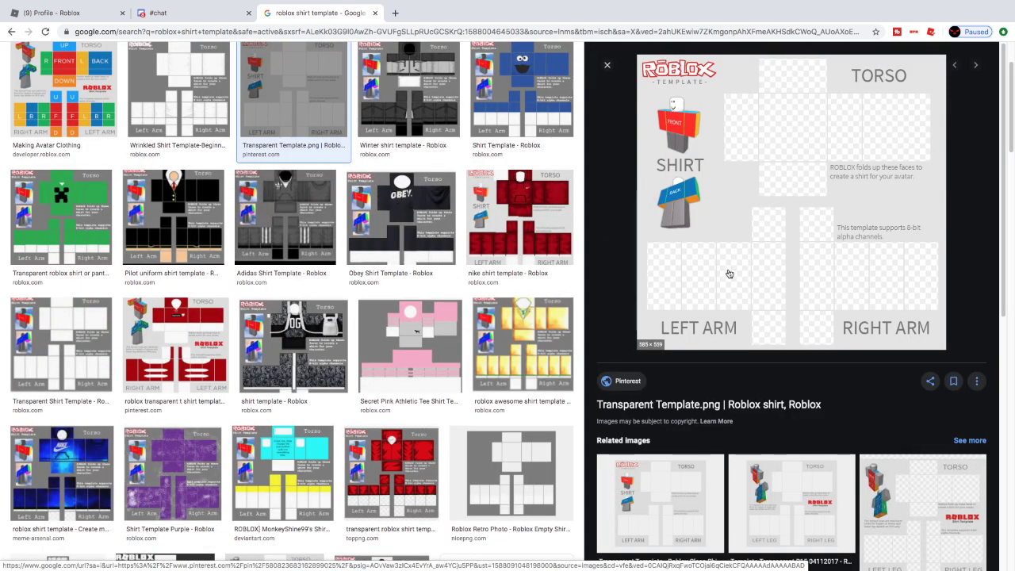
{"action": "right_click", "coordinate": [742, 149]}
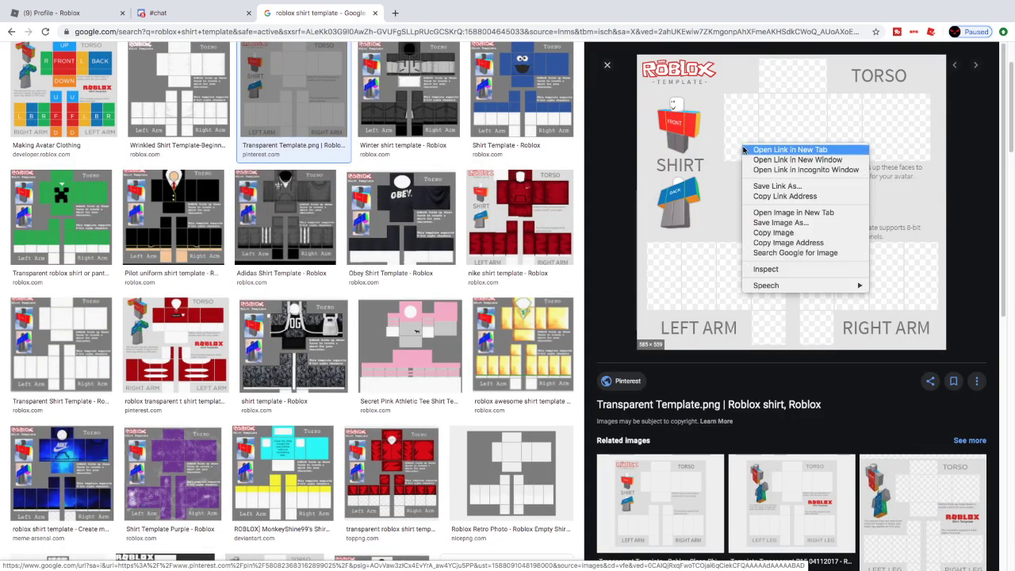
{"action": "left_click", "coordinate": [809, 223]}
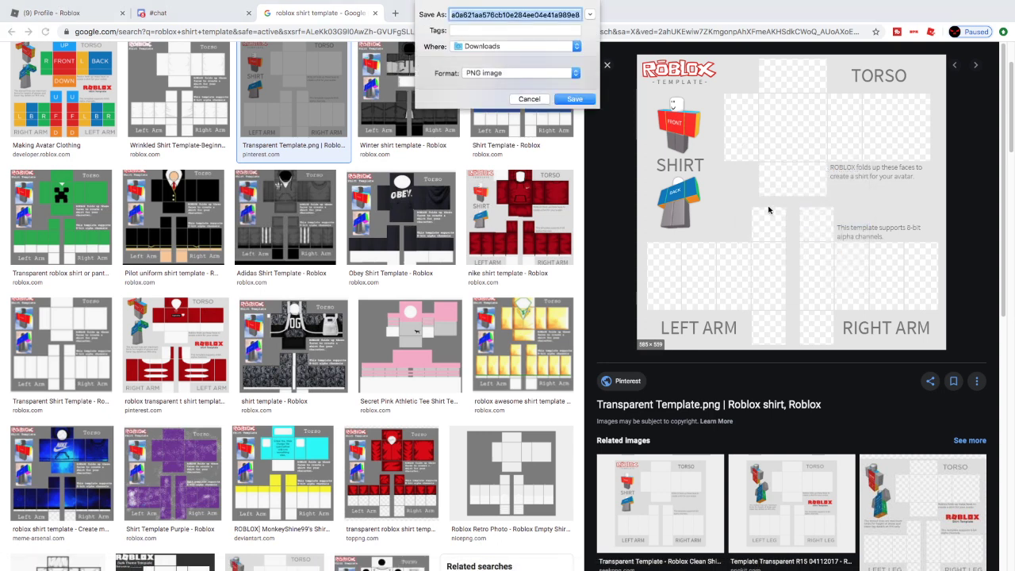
{"action": "left_click", "coordinate": [529, 99]}
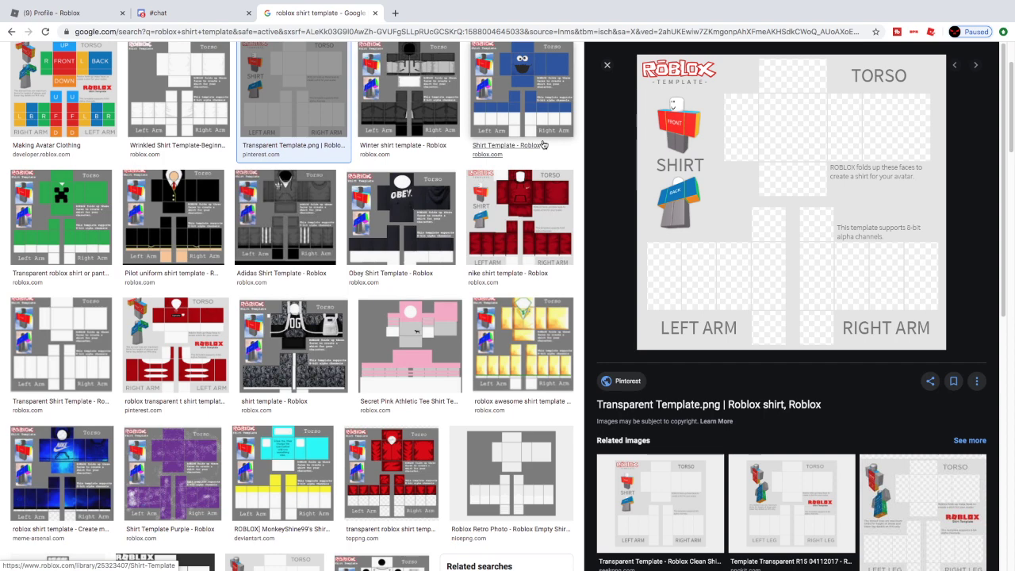
{"action": "key", "text": "ctrl+n"}
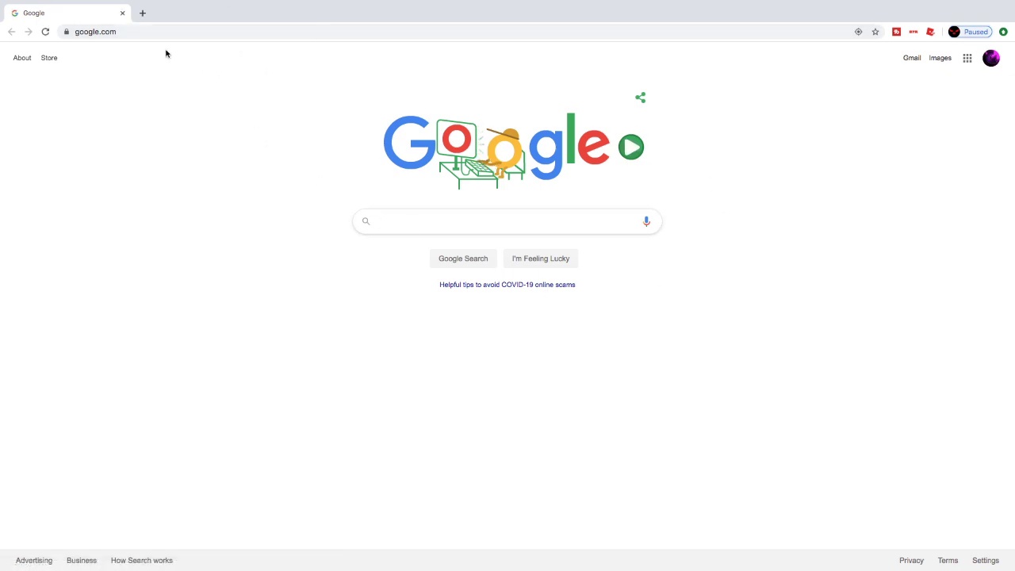
{"action": "left_click", "coordinate": [123, 15]}
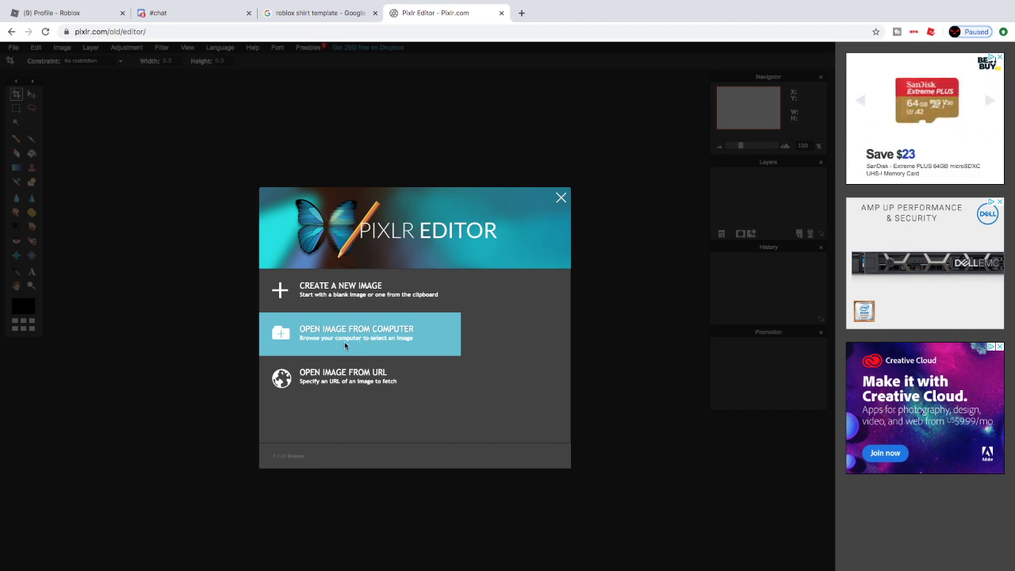
Step: Open a0a621aa576cb10e284ee04e41a989e8.png from the computer in Pixlr Editor, and reposition and enlarge its image window
{"action": "left_click", "coordinate": [402, 334]}
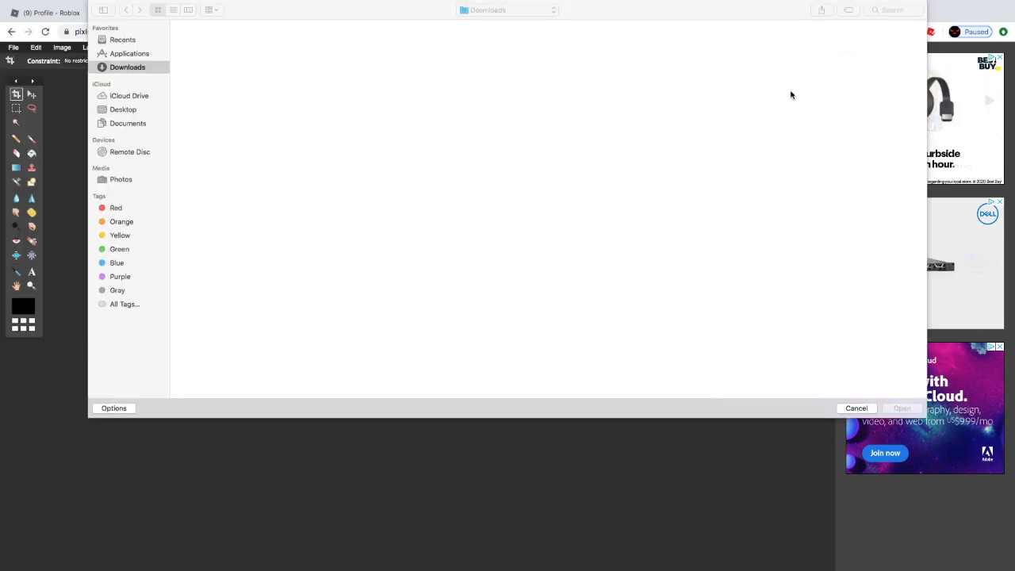
{"action": "type", "text": "a0a"}
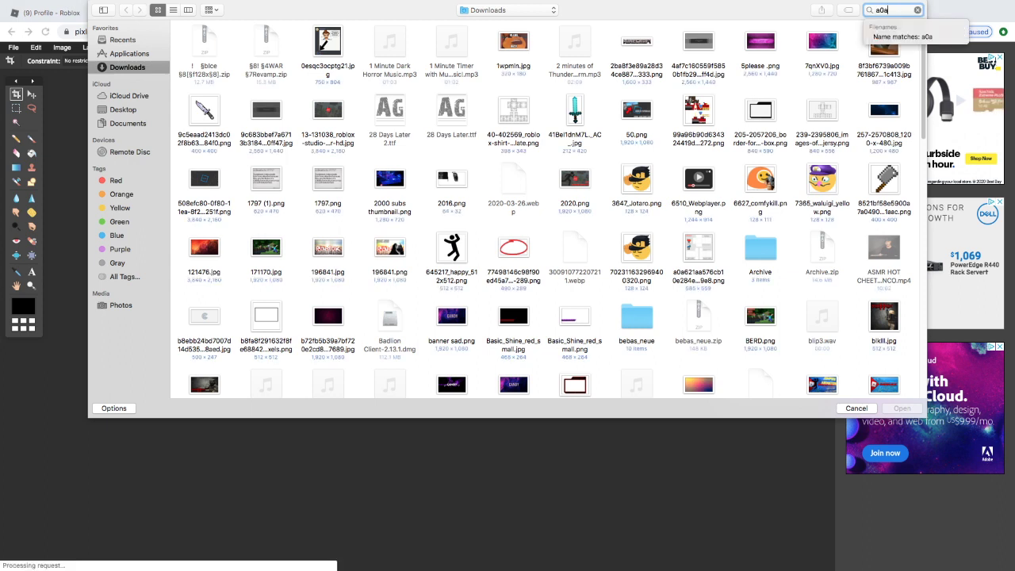
{"action": "left_click", "coordinate": [201, 73]}
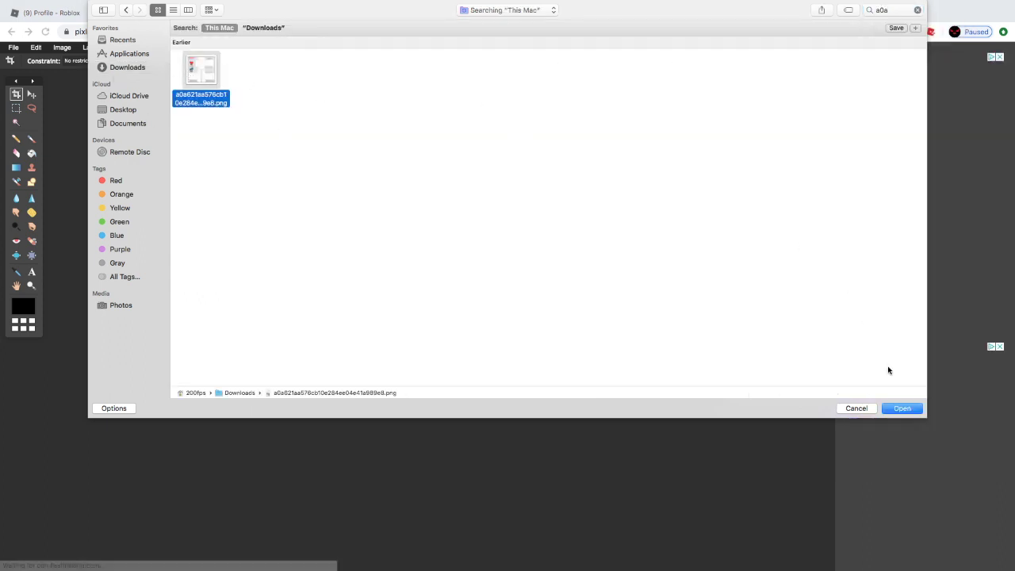
{"action": "left_click", "coordinate": [901, 407]}
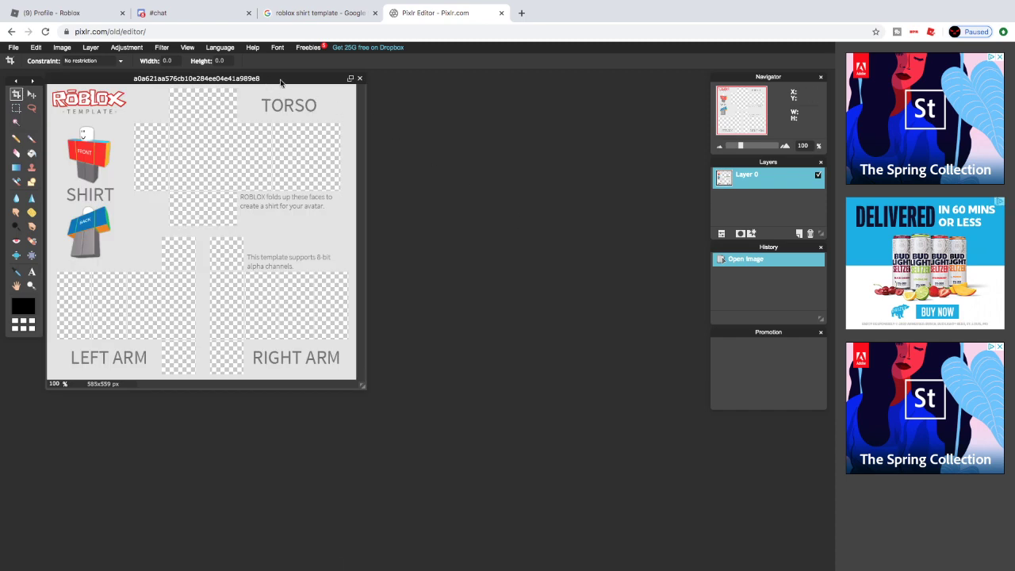
{"action": "left_click_drag", "start_coordinate": [273, 78], "coordinate": [376, 81]}
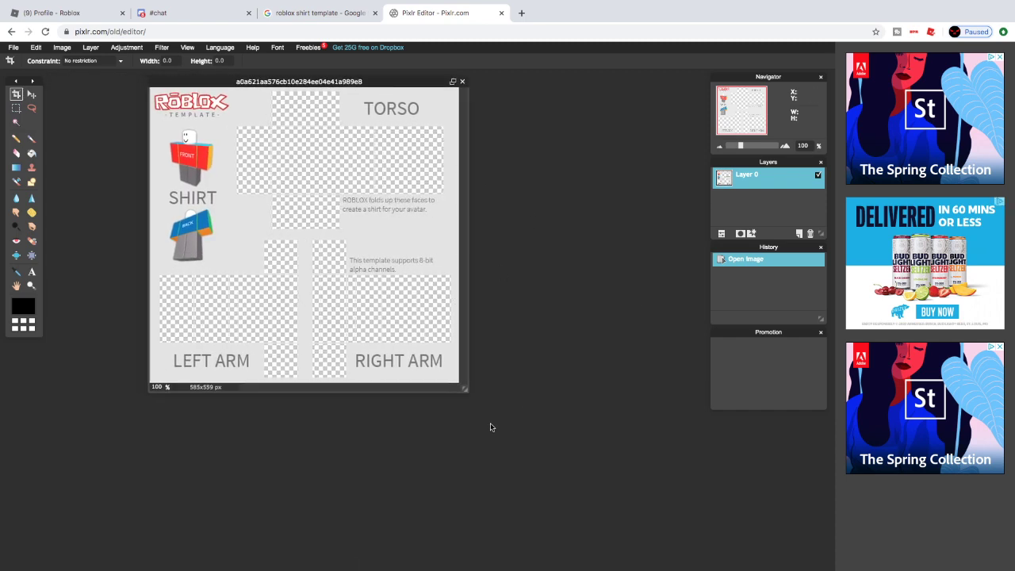
{"action": "left_click_drag", "start_coordinate": [463, 387], "coordinate": [534, 407]}
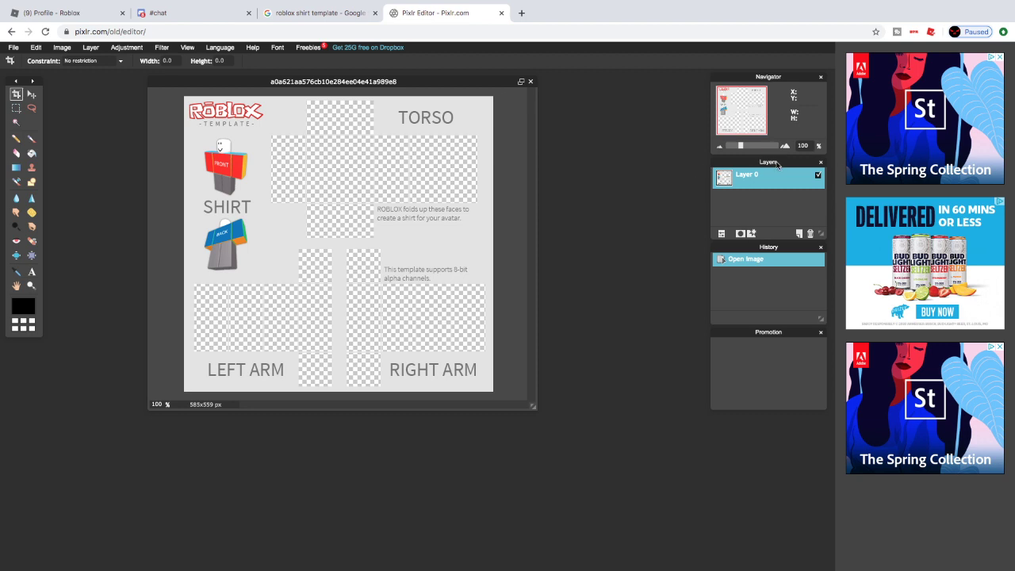
Step: Add a new layer and move it below the template layer
{"action": "left_click", "coordinate": [799, 234]}
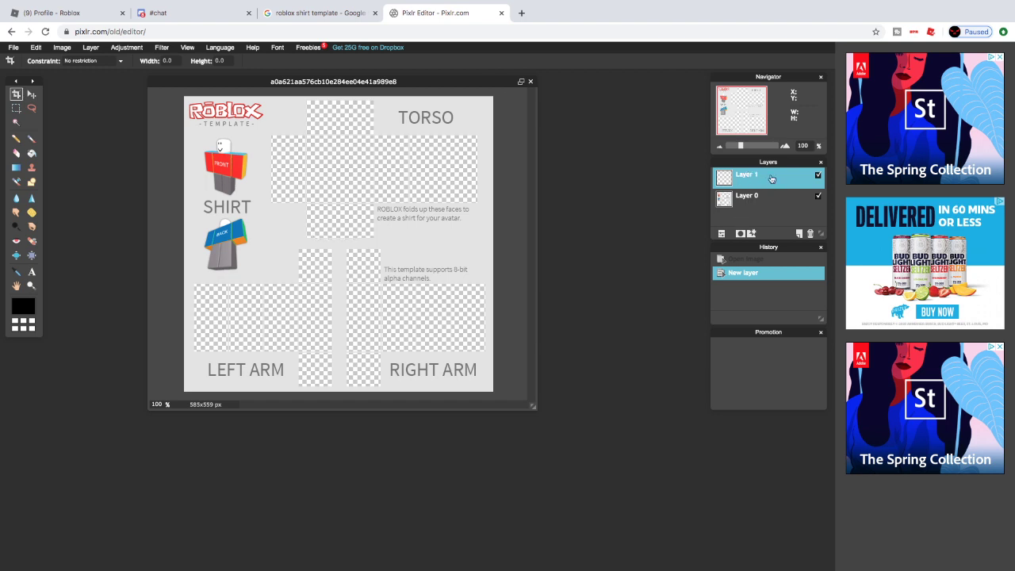
{"action": "left_click_drag", "start_coordinate": [755, 184], "coordinate": [757, 212]}
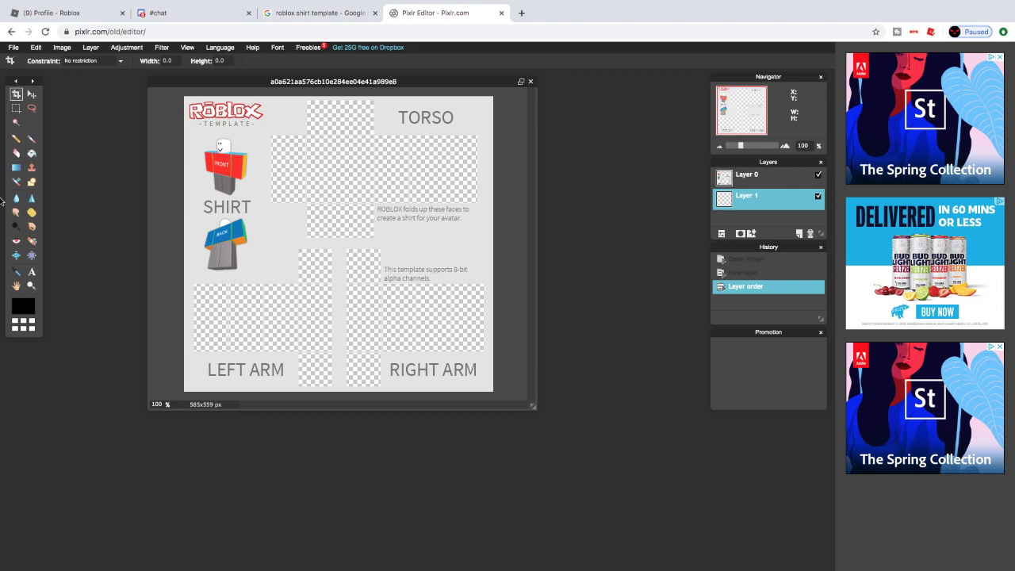
Step: Set the main color to the near-black shade 121212
{"action": "left_click", "coordinate": [23, 307]}
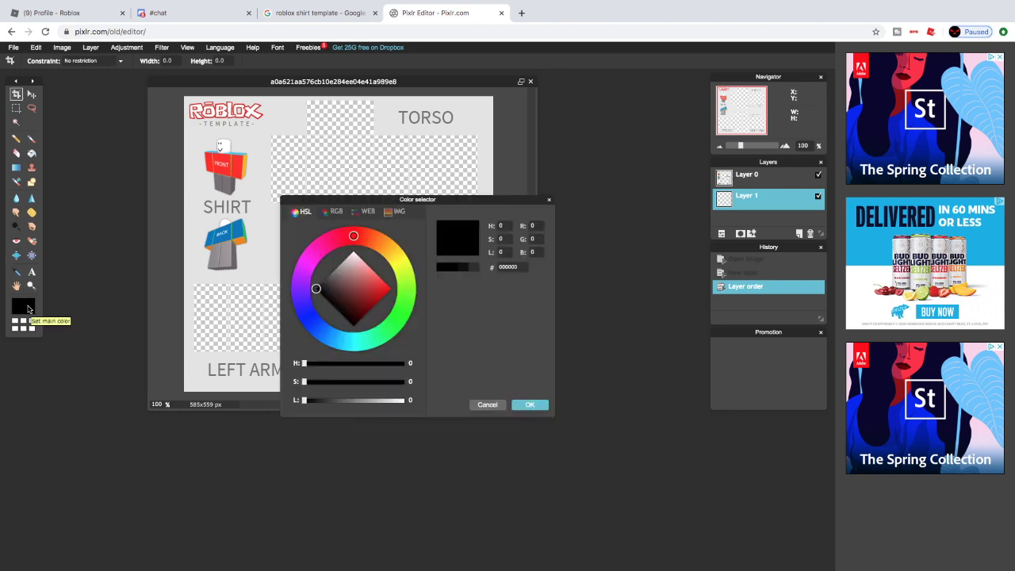
{"action": "left_click", "coordinate": [303, 284]}
{"action": "left_click_drag", "start_coordinate": [321, 290], "coordinate": [437, 287]}
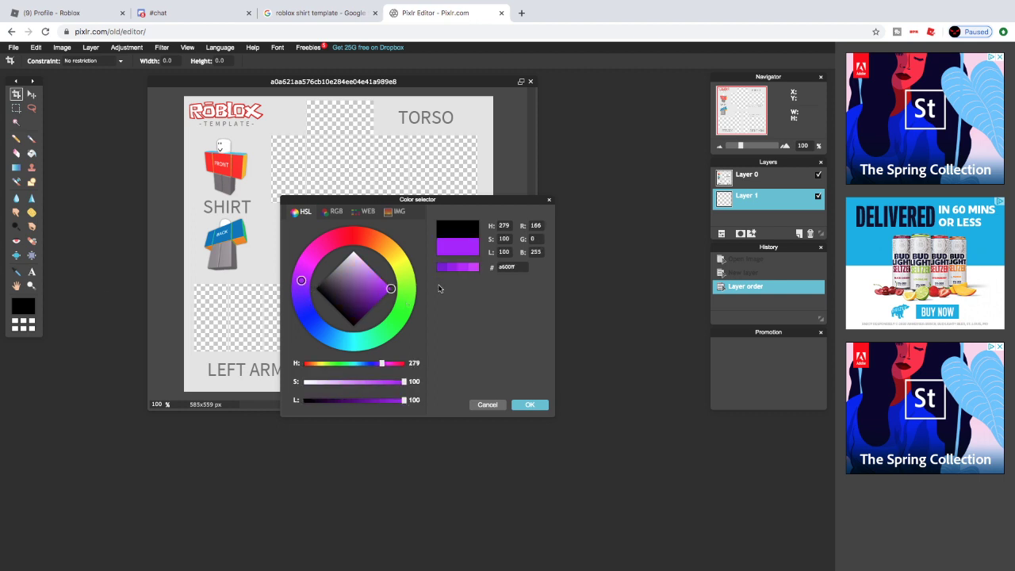
{"action": "mouse_move", "coordinate": [357, 299]}
{"action": "left_mouse_down"}
{"action": "mouse_move", "coordinate": [352, 259]}
{"action": "mouse_move", "coordinate": [315, 282]}
{"action": "left_mouse_up"}
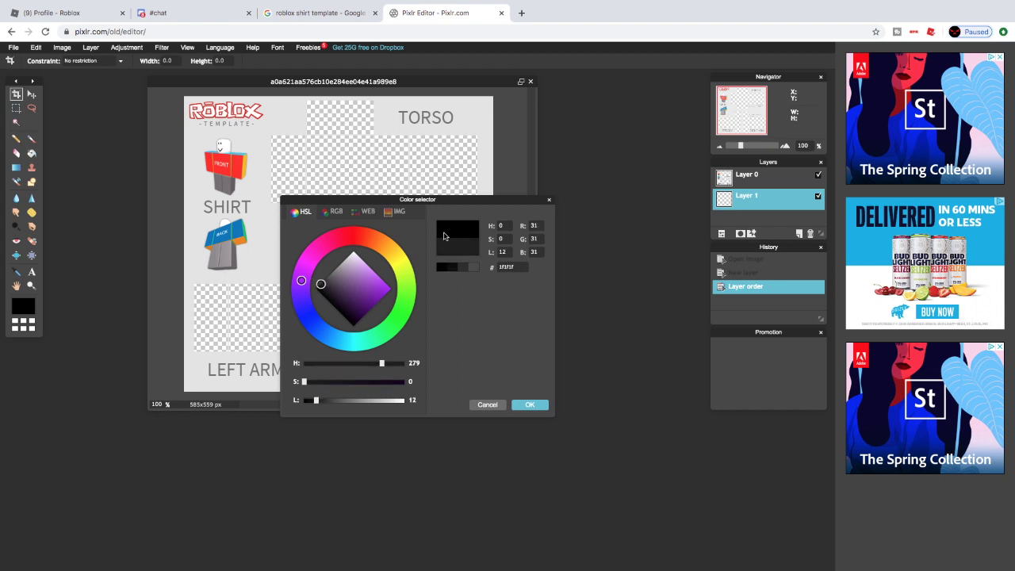
{"action": "left_click_drag", "start_coordinate": [320, 284], "coordinate": [319, 285]}
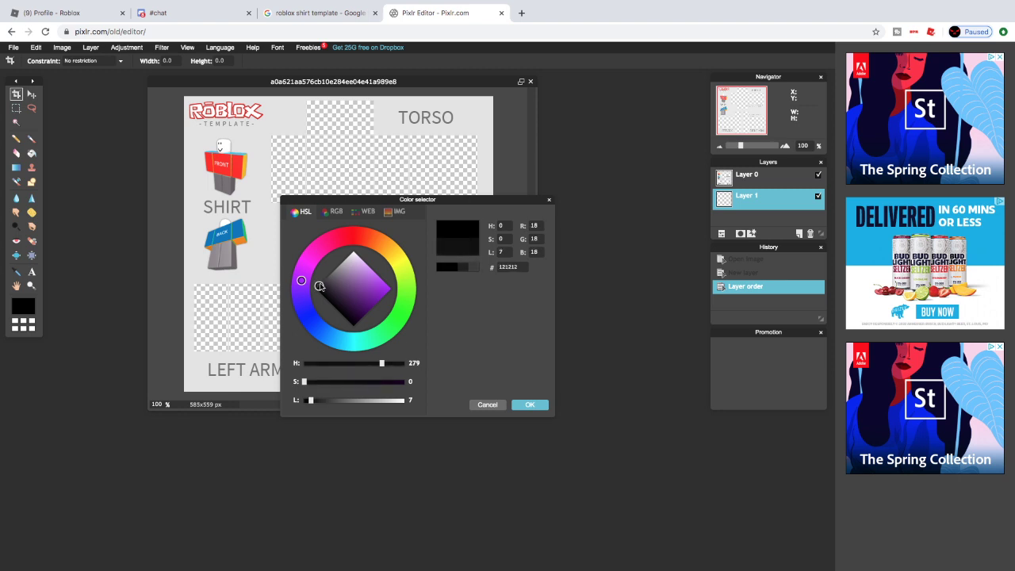
{"action": "left_click", "coordinate": [530, 405]}
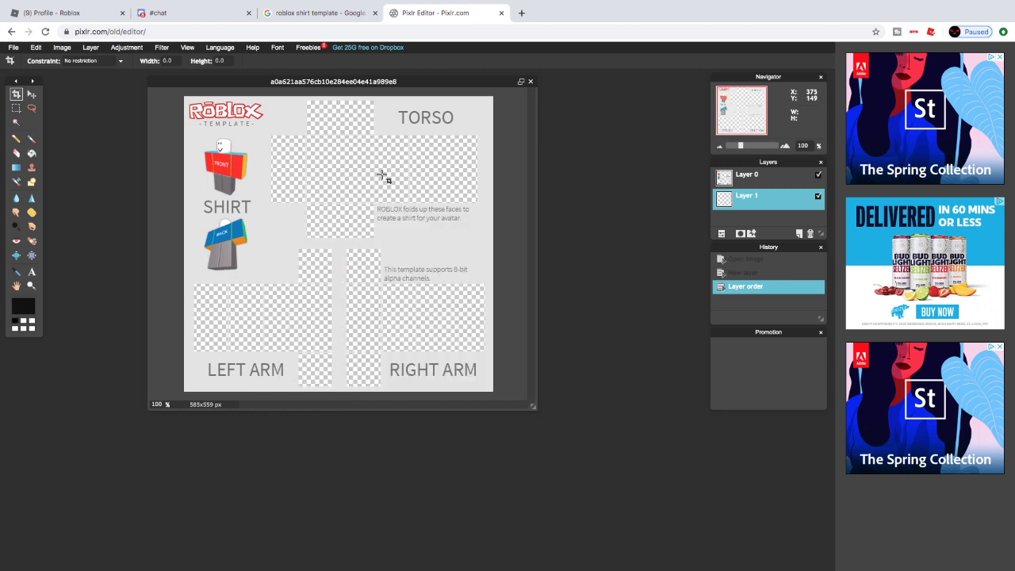
{"action": "left_click_drag", "start_coordinate": [188, 97], "coordinate": [490, 391]}
{"action": "left_click", "coordinate": [33, 184]}
{"action": "left_click", "coordinate": [425, 329]}
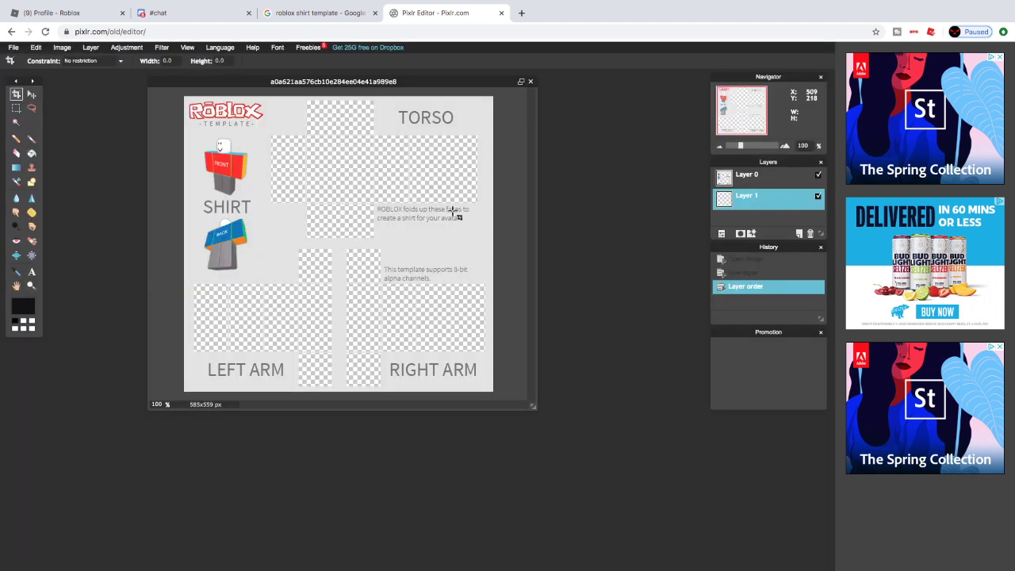
Step: Cover the template area with a filled rectangle on the lower layer and recolor it with the main color using the Paint bucket
{"action": "left_click", "coordinate": [32, 183]}
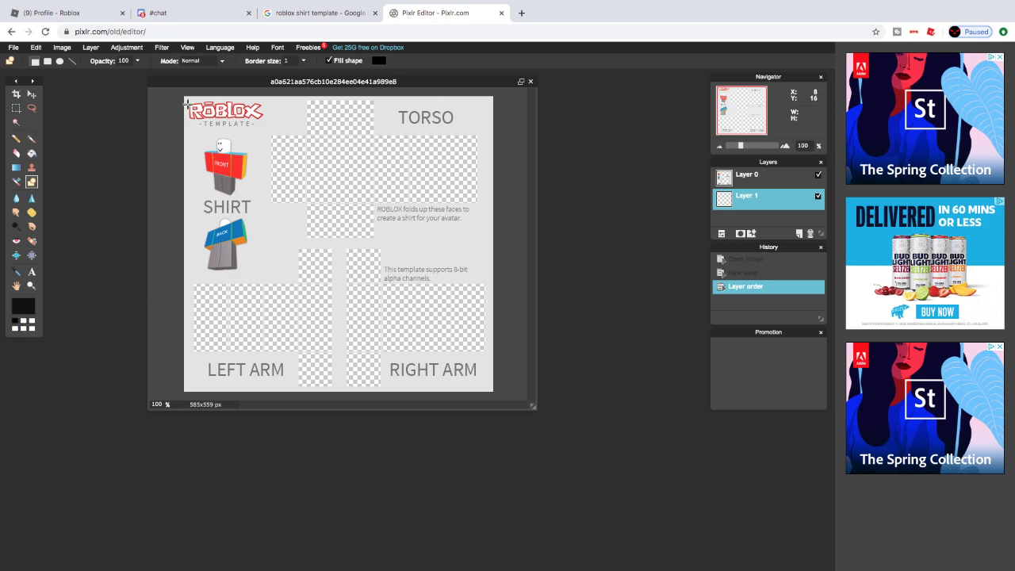
{"action": "left_click_drag", "start_coordinate": [188, 100], "coordinate": [493, 392]}
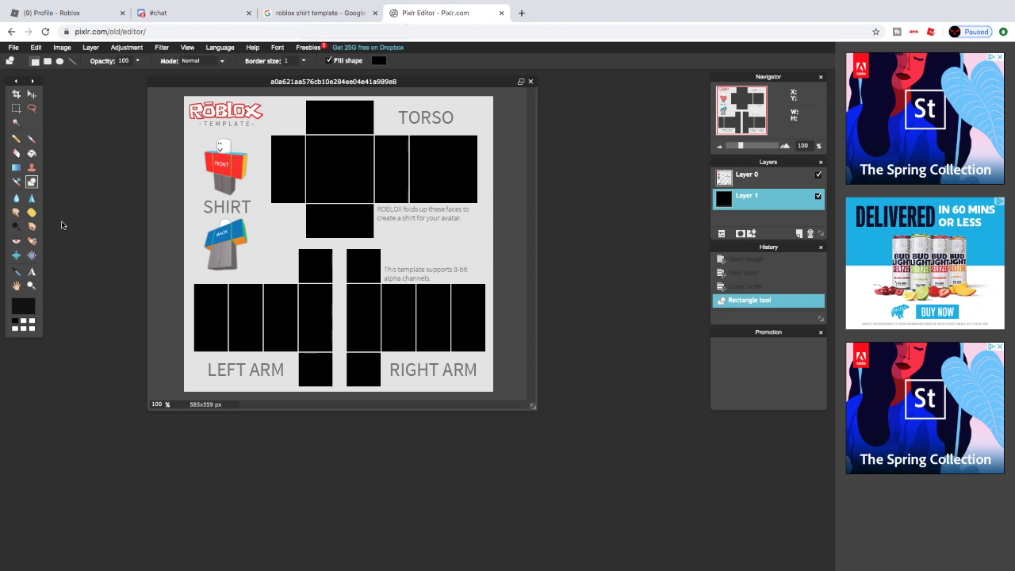
{"action": "left_click", "coordinate": [32, 155]}
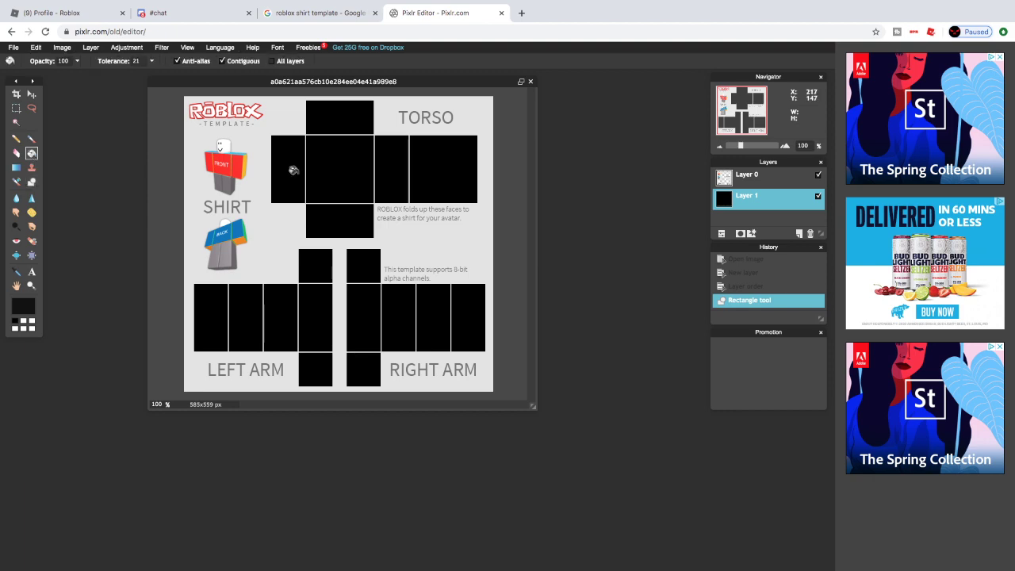
{"action": "left_click", "coordinate": [298, 168]}
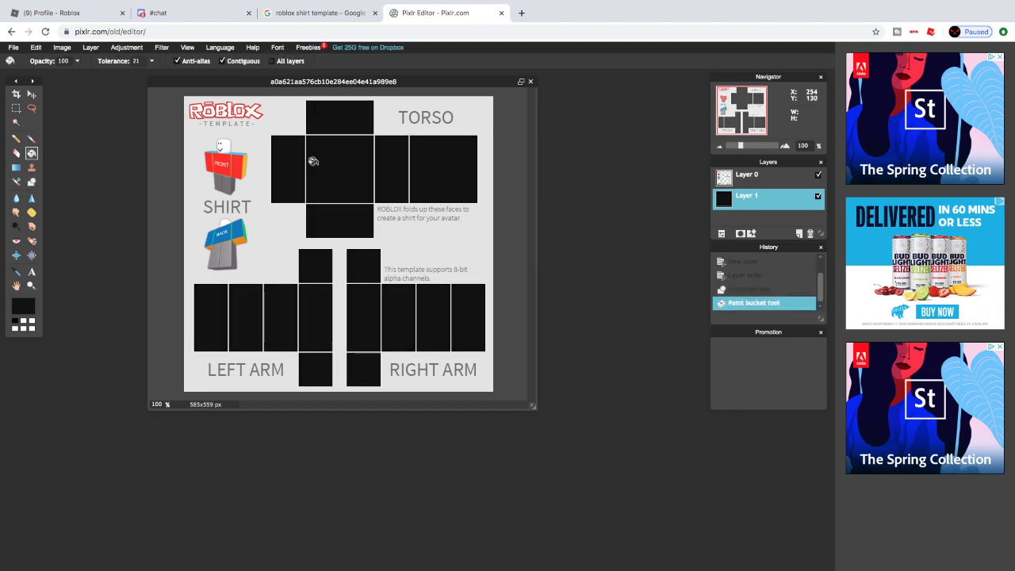
Step: Return to Google Images, search for "roblox shading template" and open the transparent Roblox T-shirt Shading Template result from PNGGuru
{"action": "left_click", "coordinate": [310, 18]}
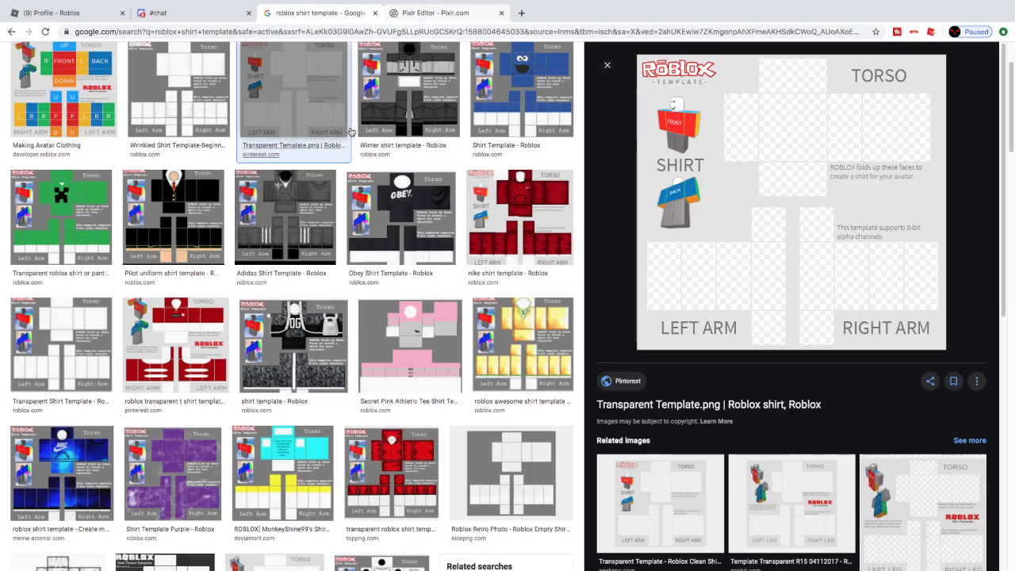
{"action": "scroll", "coordinate": [1012, 94], "scroll_direction": "up", "scroll_amount": 2}
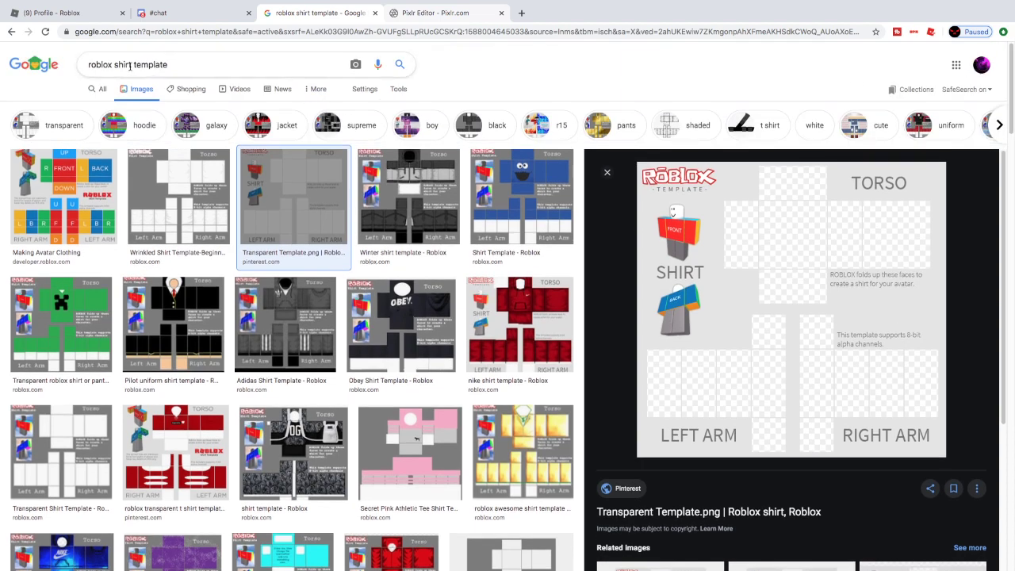
{"action": "double_click", "coordinate": [115, 64]}
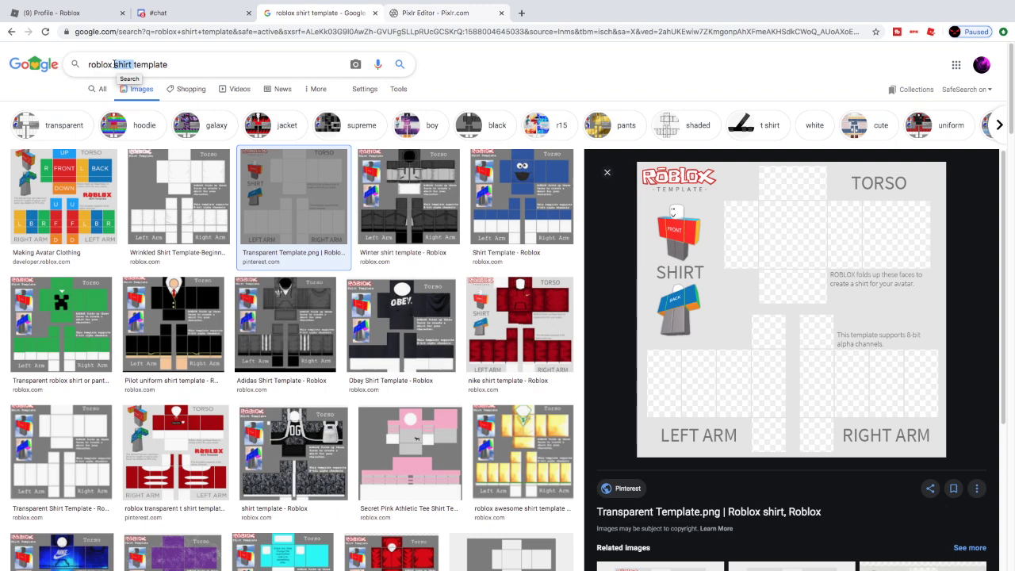
{"action": "type", "text": "shading"}
{"action": "key", "text": "Return"}
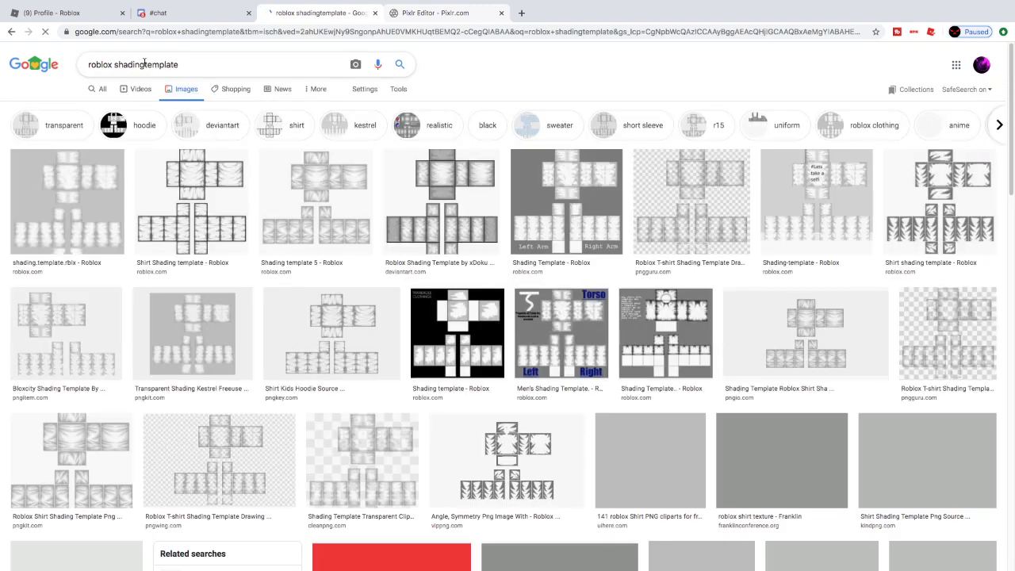
{"action": "left_click", "coordinate": [145, 64]}
{"action": "key", "text": "Return"}
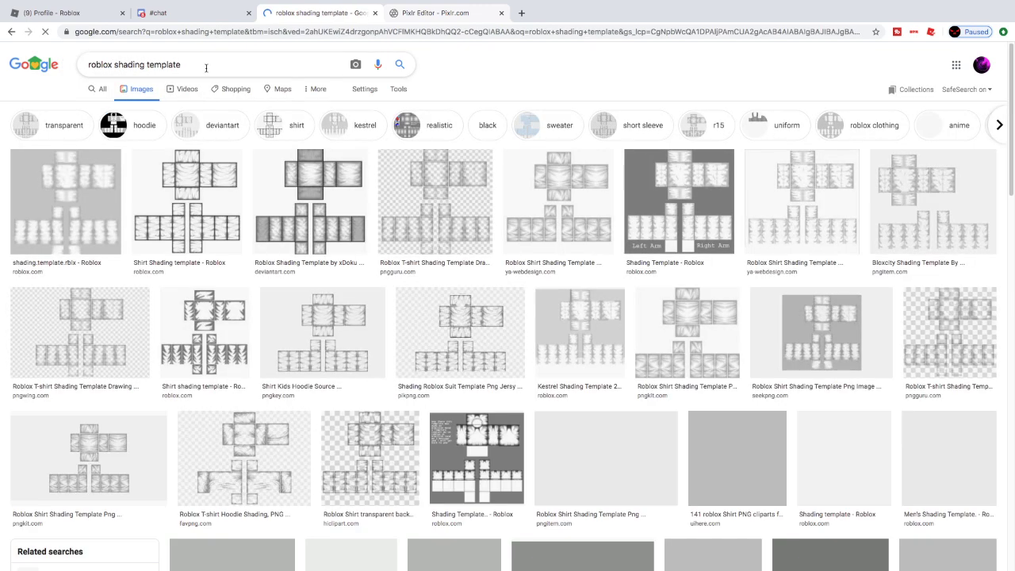
{"action": "left_click", "coordinate": [560, 186]}
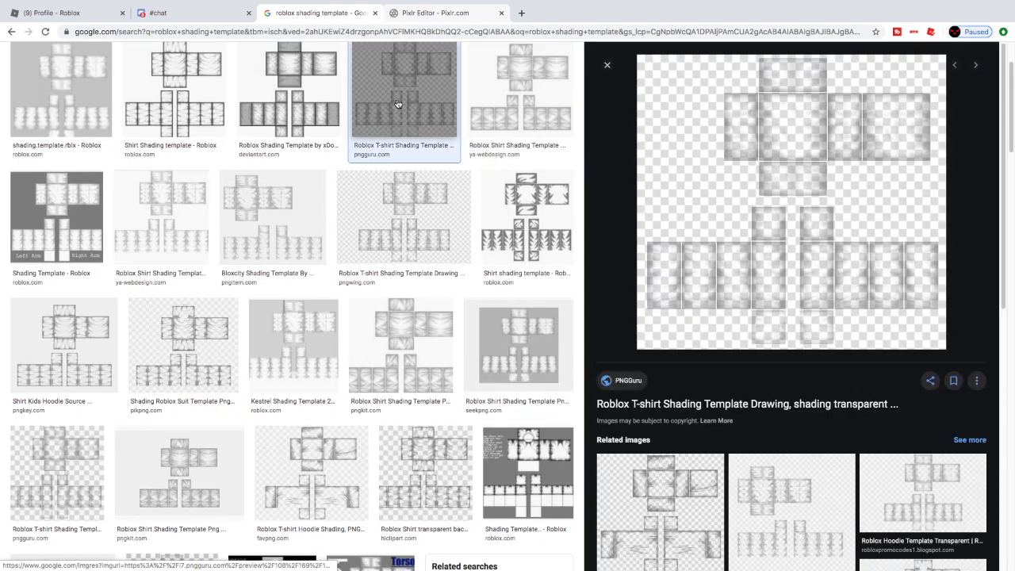
Step: Compare the DeviantArt xDoku shading template with the shading.template.rblx result in the image previews
{"action": "left_click", "coordinate": [290, 108]}
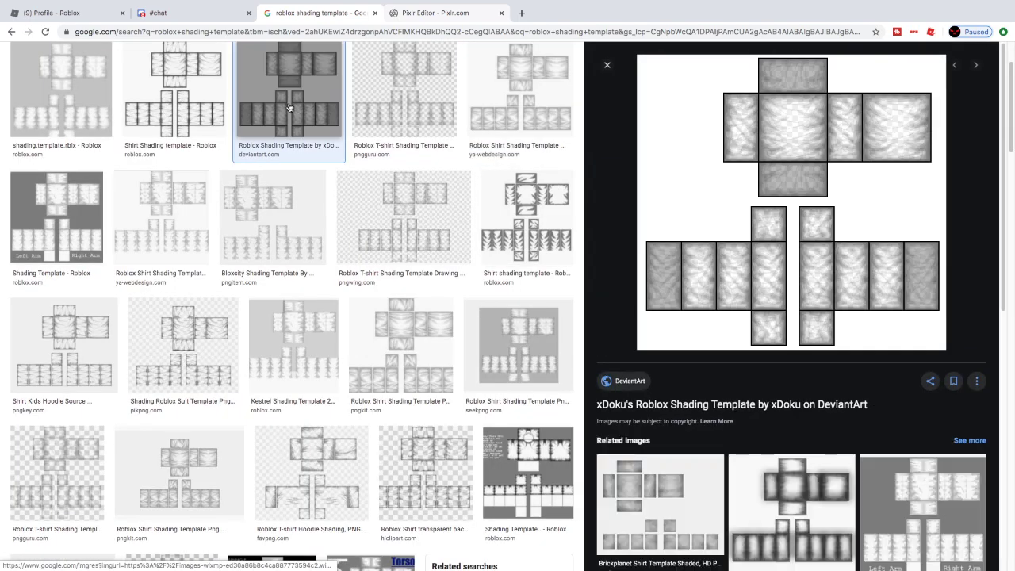
{"action": "scroll", "coordinate": [493, 278], "scroll_direction": "up", "scroll_amount": 1}
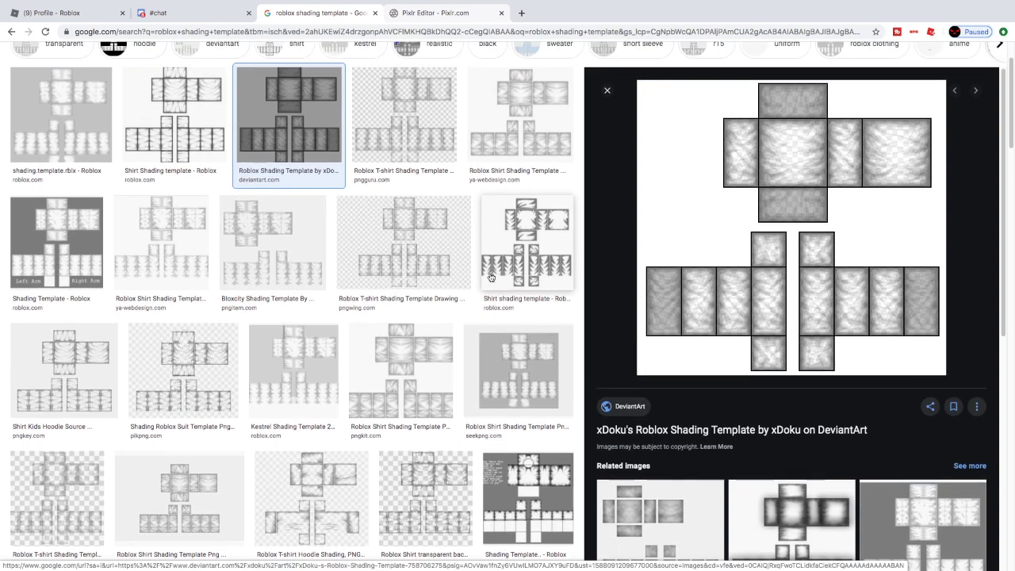
{"action": "scroll", "coordinate": [490, 277], "scroll_direction": "up", "scroll_amount": 1}
{"action": "scroll", "coordinate": [484, 271], "scroll_direction": "down", "scroll_amount": 1}
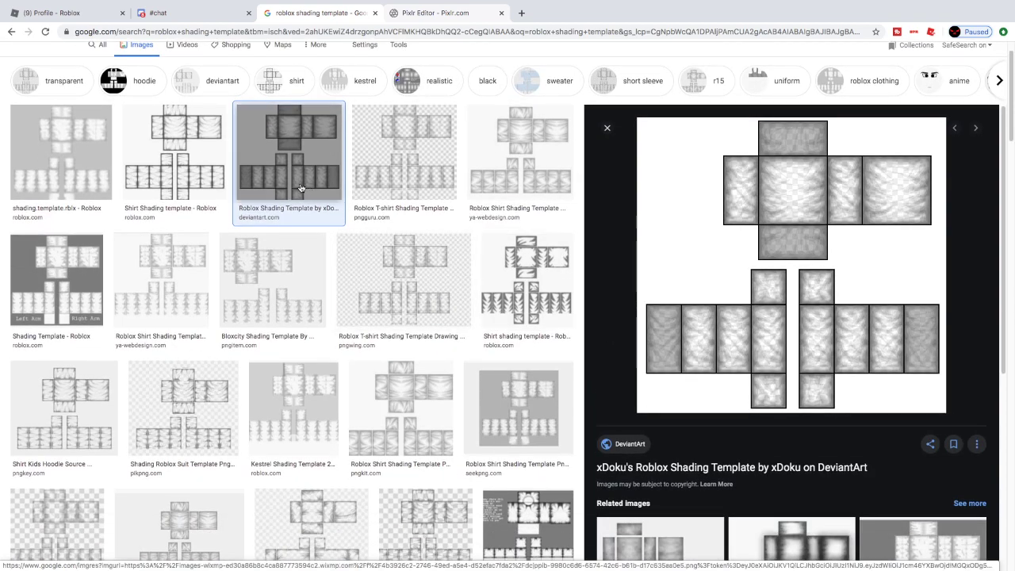
{"action": "left_click", "coordinate": [144, 137]}
{"action": "left_click", "coordinate": [101, 96]}
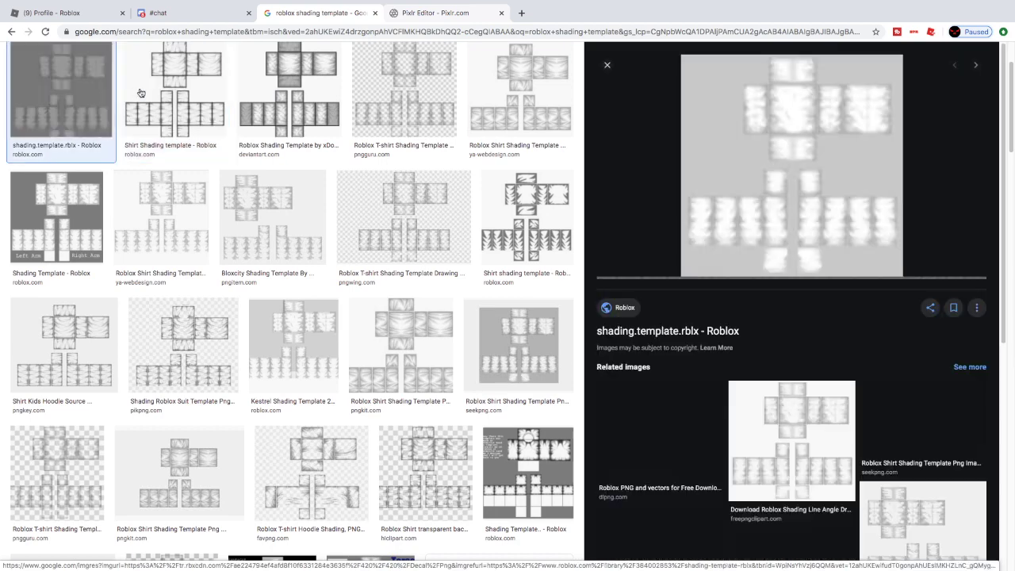
Step: Open xDoku's Roblox Shading Template preview from DeviantArt and save the image to Downloads as a PNG
{"action": "left_click", "coordinate": [266, 89]}
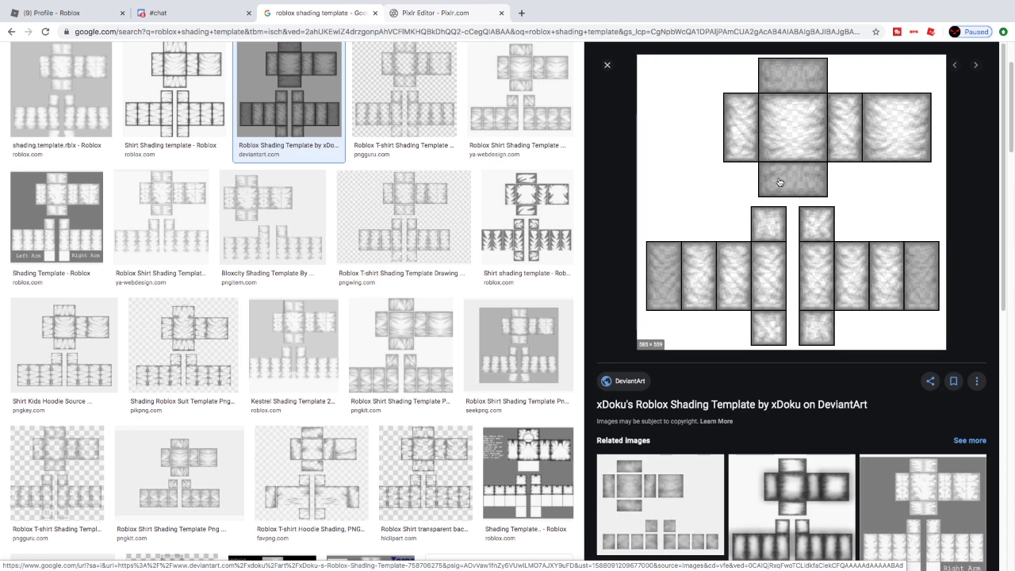
{"action": "right_click", "coordinate": [805, 140]}
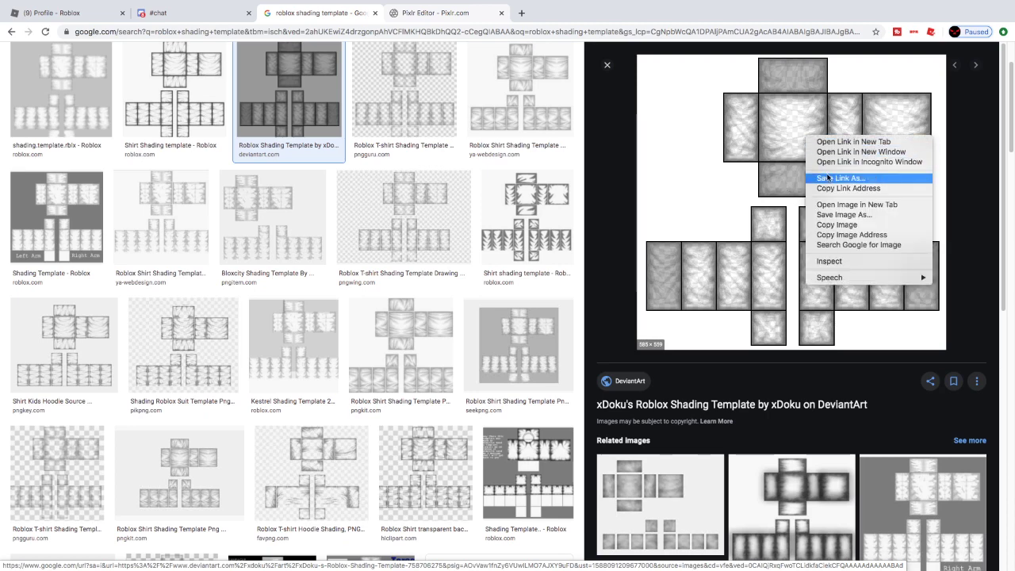
{"action": "left_click", "coordinate": [856, 218]}
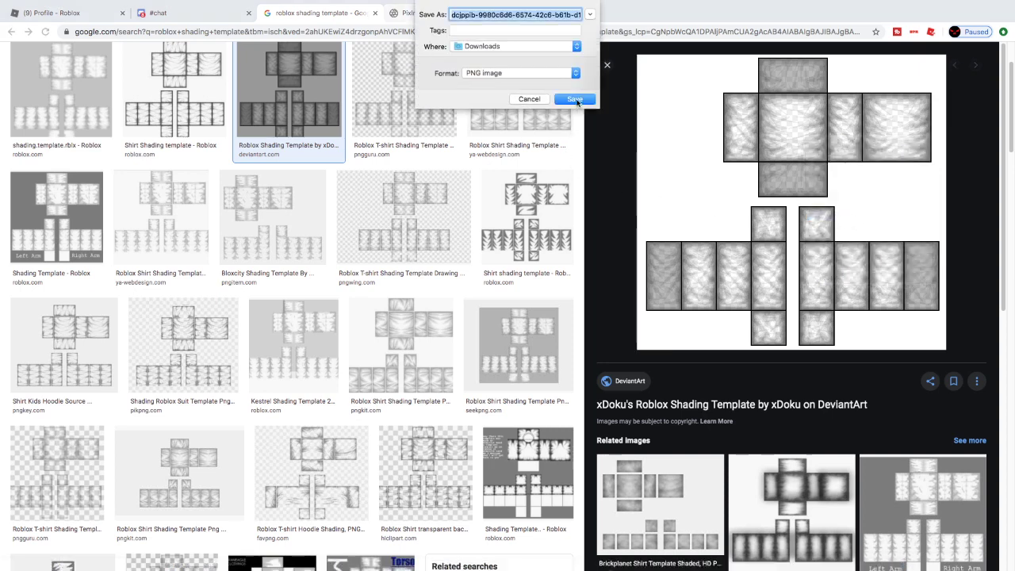
{"action": "left_click", "coordinate": [575, 99]}
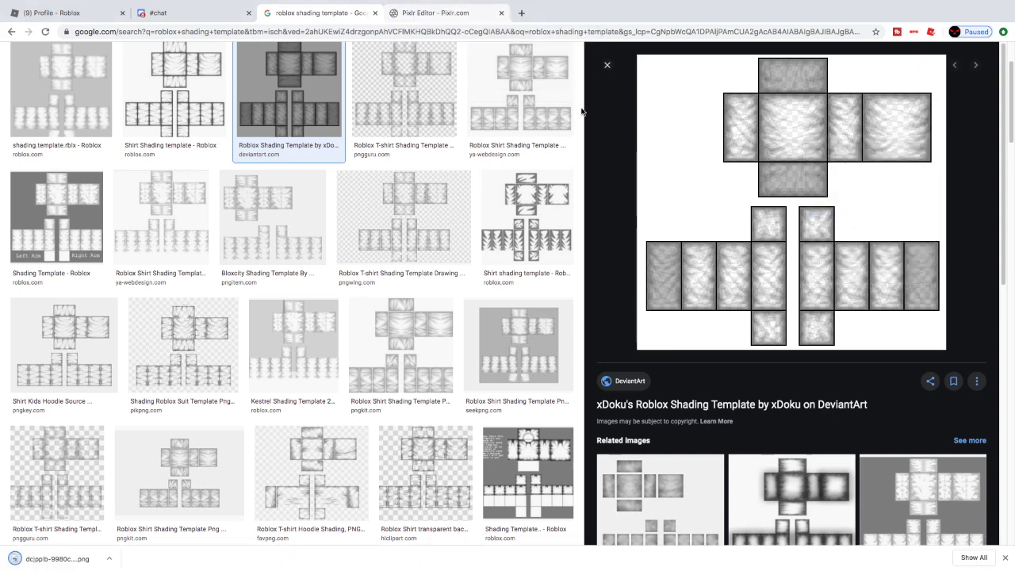
Step: Switch to Pixlr Editor and open the downloaded shading template as a layer, finding the file by searching for "dcj"
{"action": "left_click", "coordinate": [439, 14]}
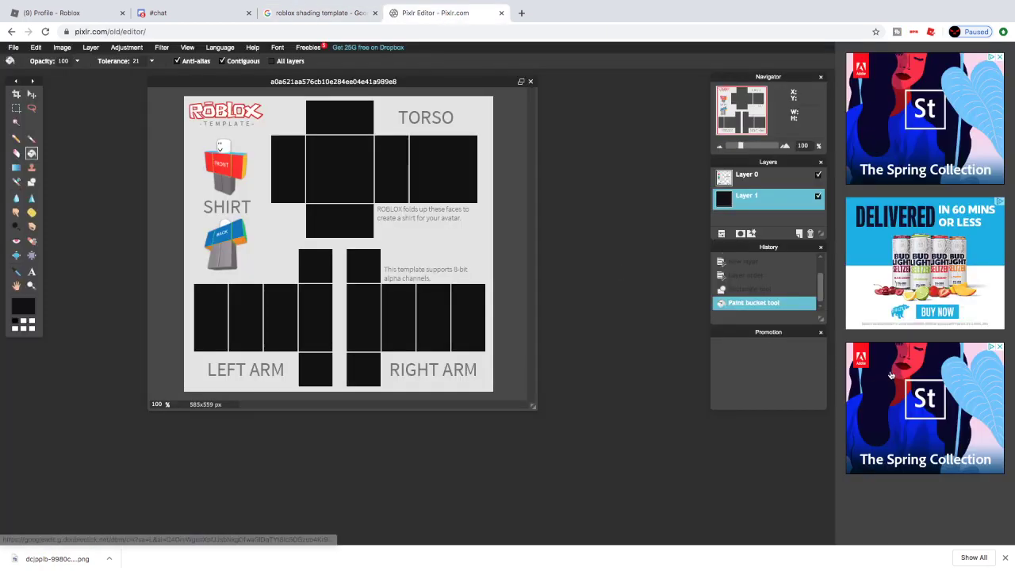
{"action": "left_click", "coordinate": [90, 47]}
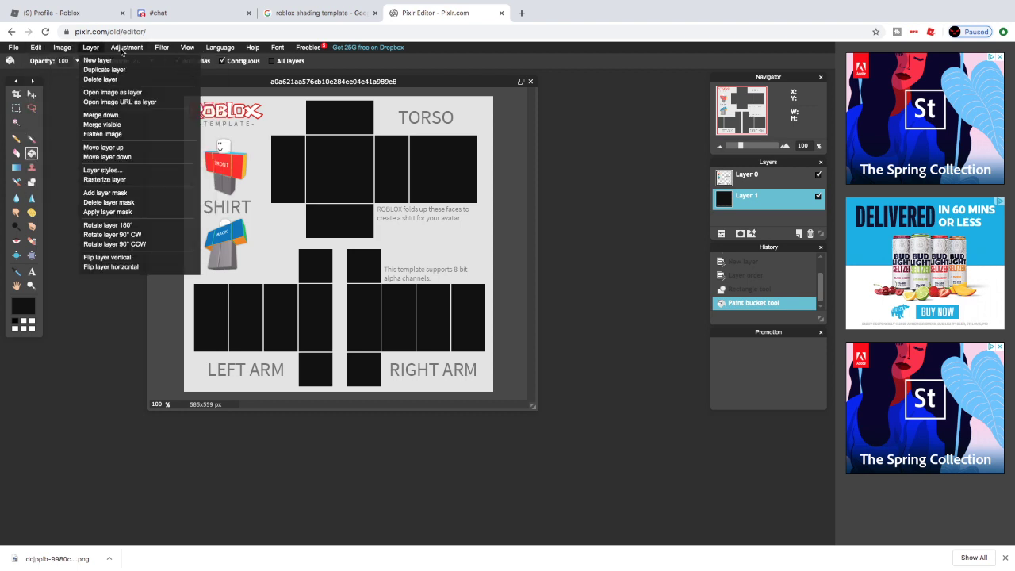
{"action": "left_click", "coordinate": [149, 95]}
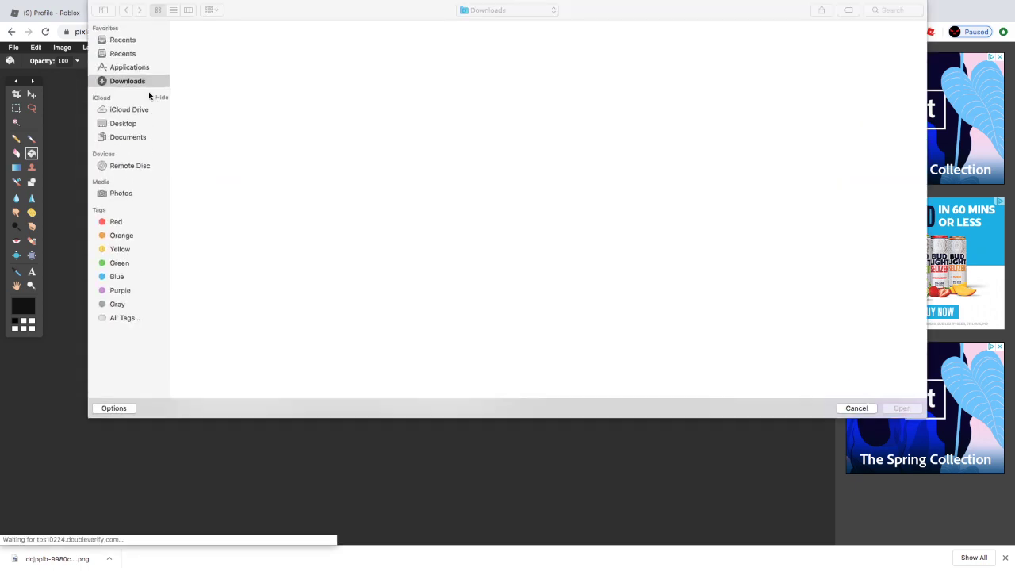
{"action": "left_click", "coordinate": [903, 10]}
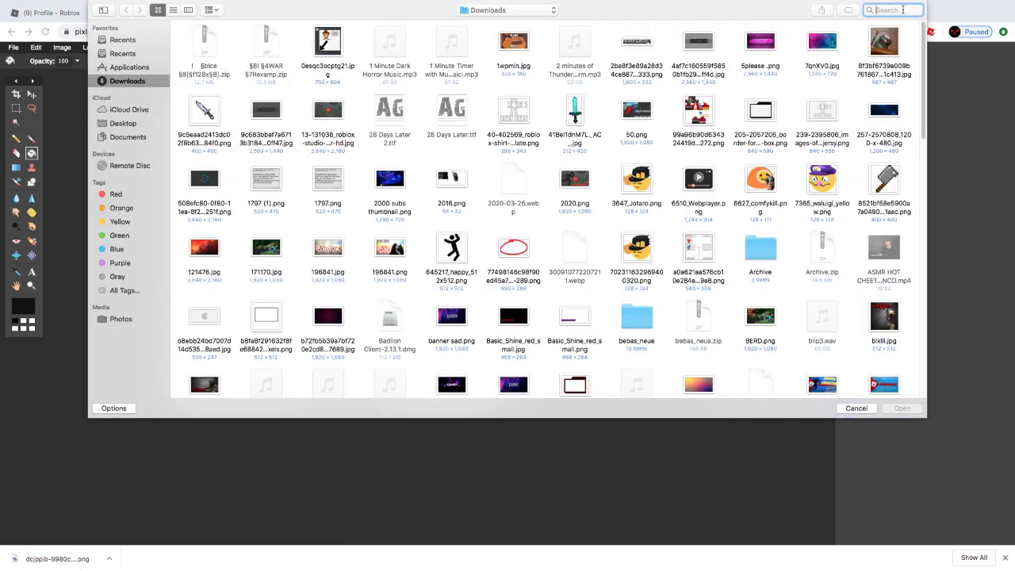
{"action": "type", "text": "dcj"}
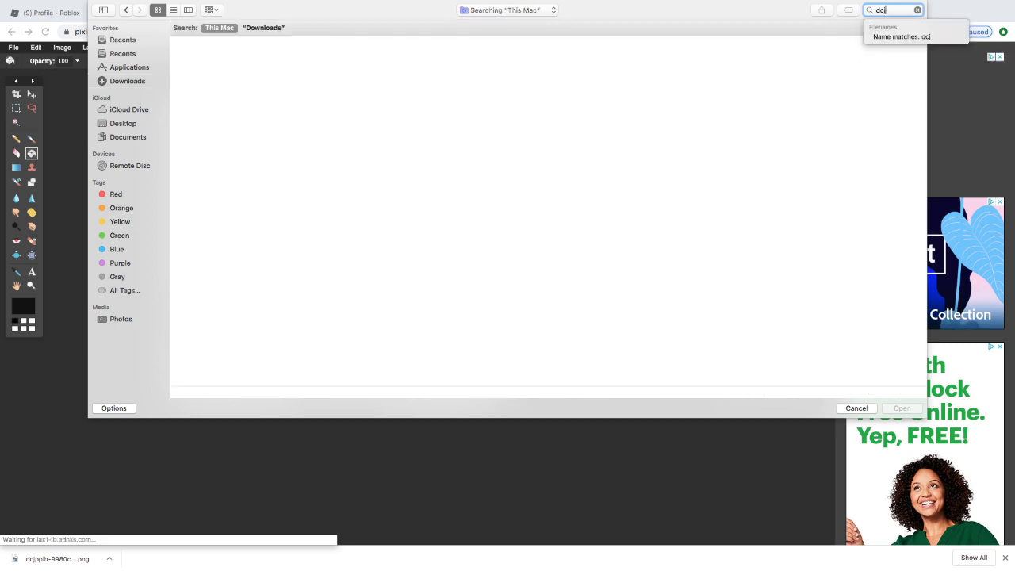
{"action": "left_click", "coordinate": [207, 71]}
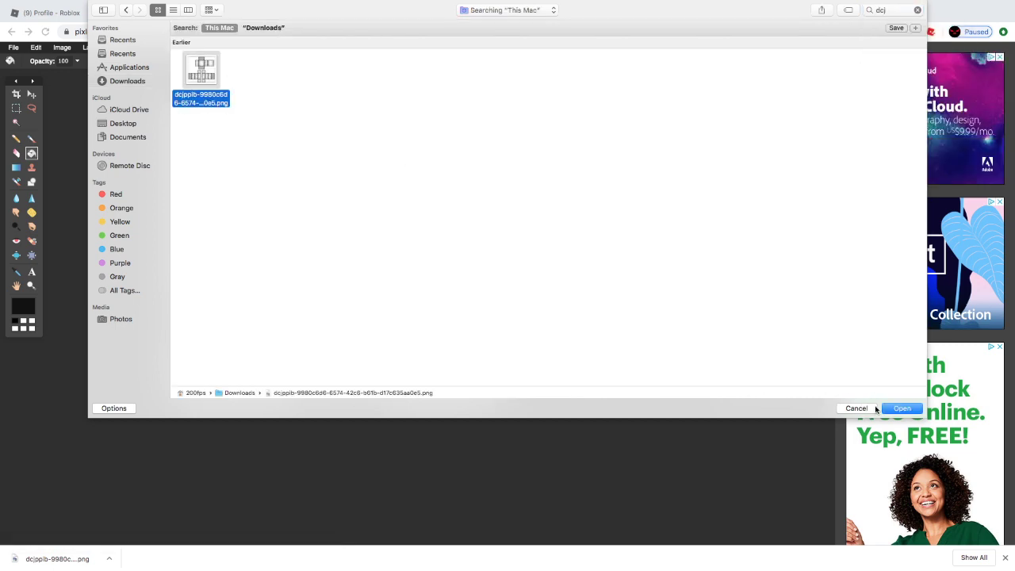
{"action": "left_click", "coordinate": [901, 408]}
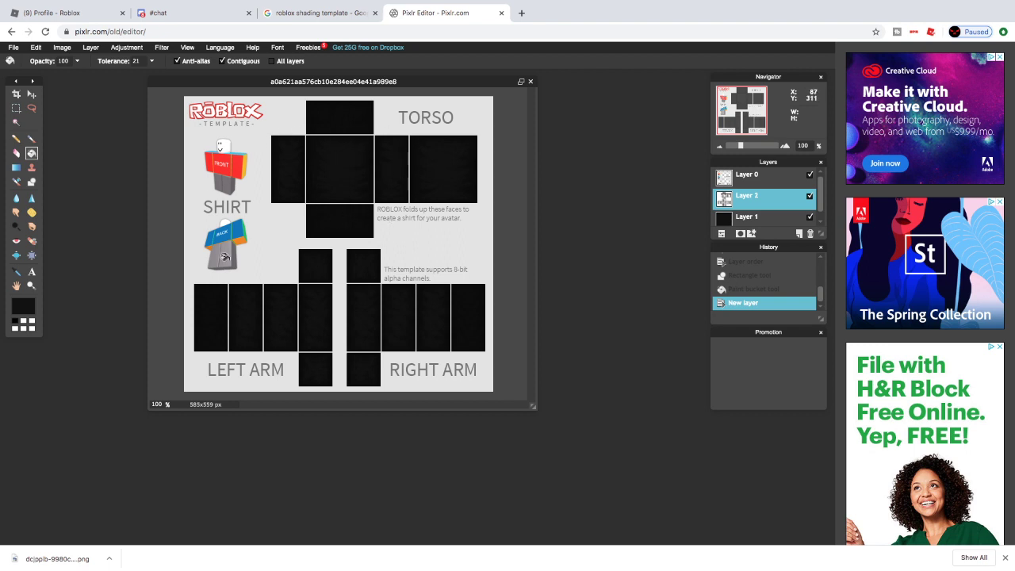
Step: Move the shading layer below the black color layer and back above it to show the effect of layer order
{"action": "left_click_drag", "start_coordinate": [532, 406], "coordinate": [615, 460]}
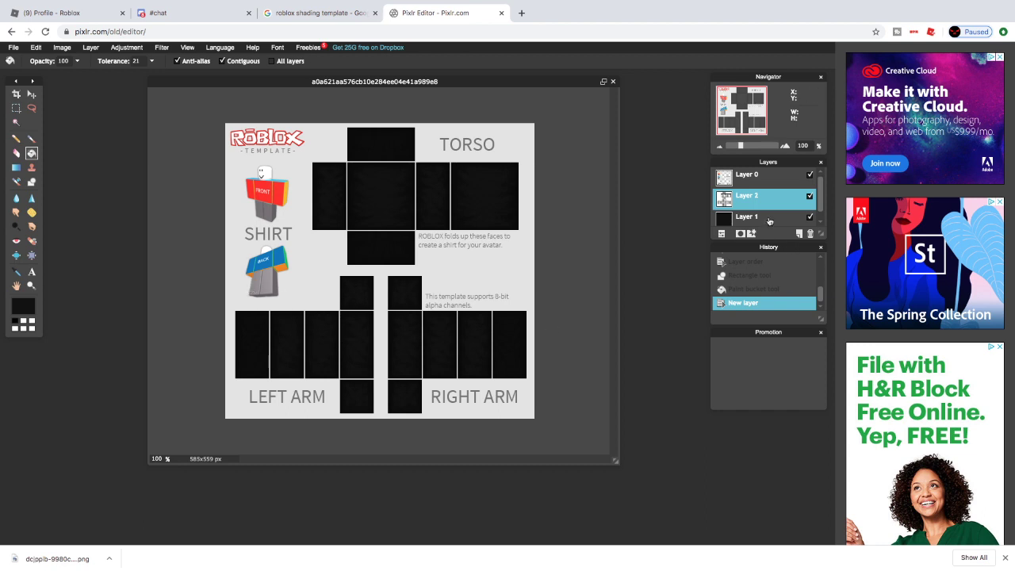
{"action": "left_click_drag", "start_coordinate": [820, 204], "coordinate": [820, 219]}
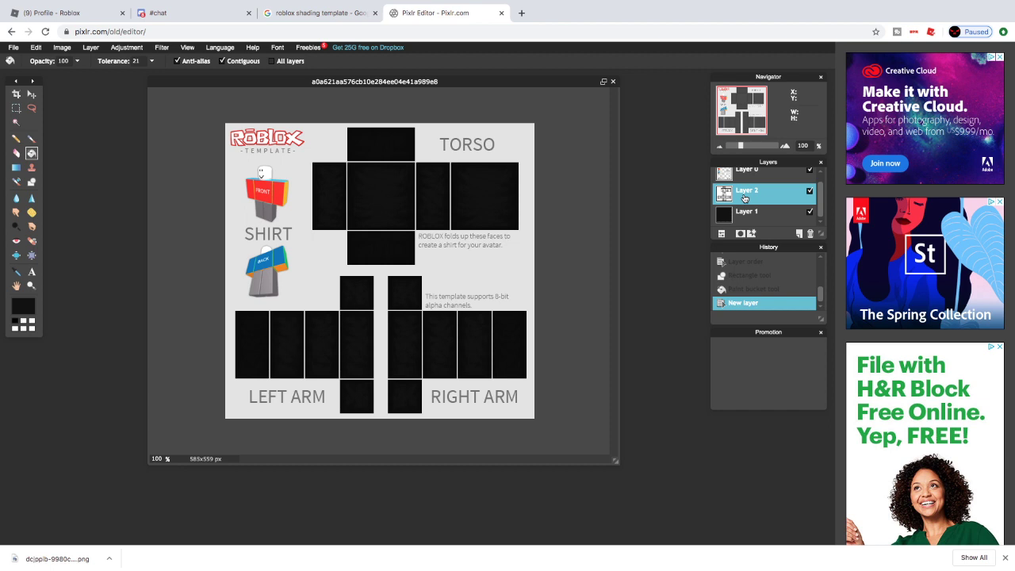
{"action": "left_click_drag", "start_coordinate": [744, 198], "coordinate": [743, 224]}
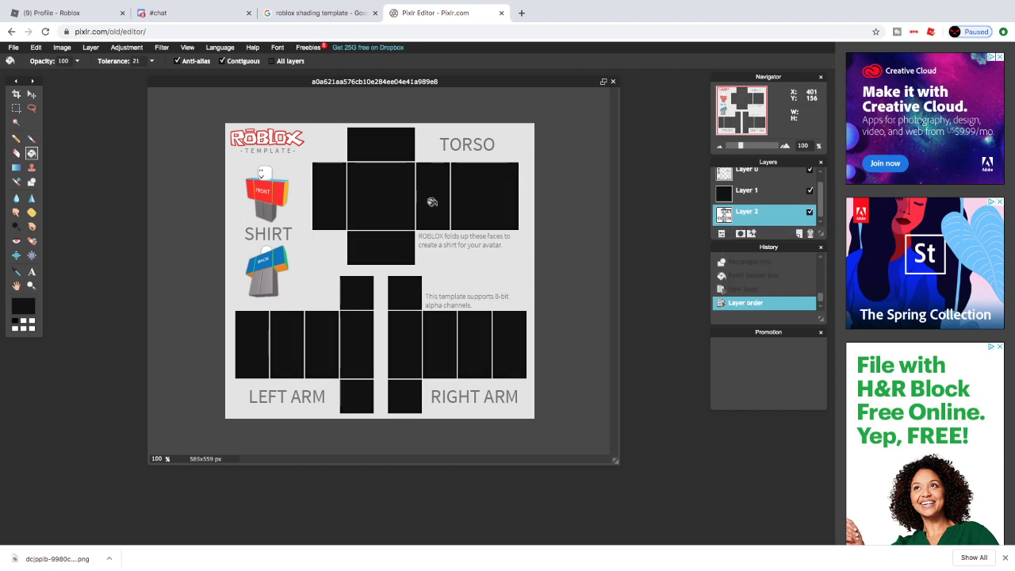
{"action": "mouse_move", "coordinate": [770, 205]}
{"action": "left_mouse_down"}
{"action": "mouse_move", "coordinate": [762, 215]}
{"action": "mouse_move", "coordinate": [754, 194]}
{"action": "left_mouse_up"}
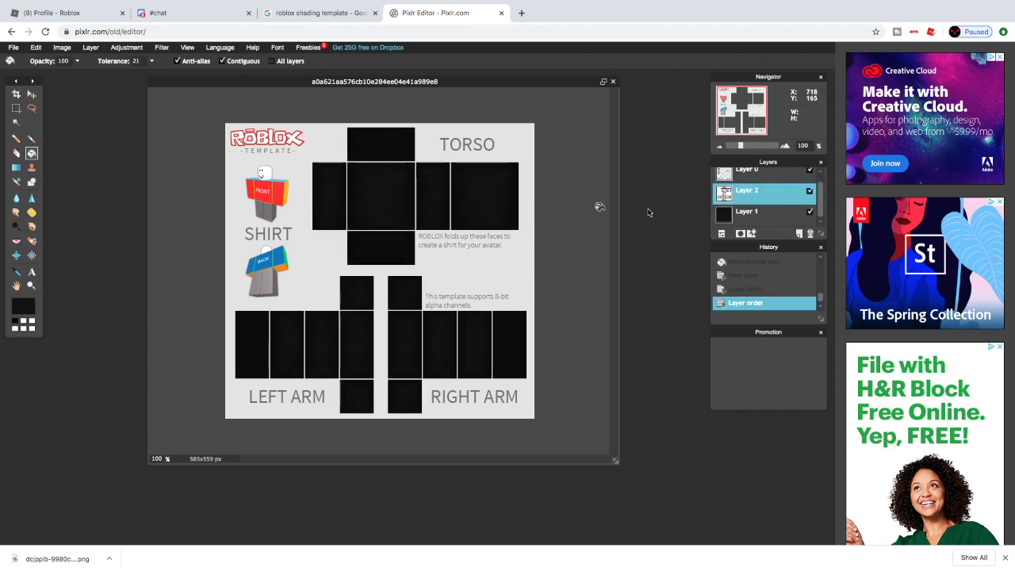
Step: Marquee-select an area about 570 by 124 px over the lower arms, clear it on the shading and color layers, and deselect
{"action": "left_click", "coordinate": [736, 219]}
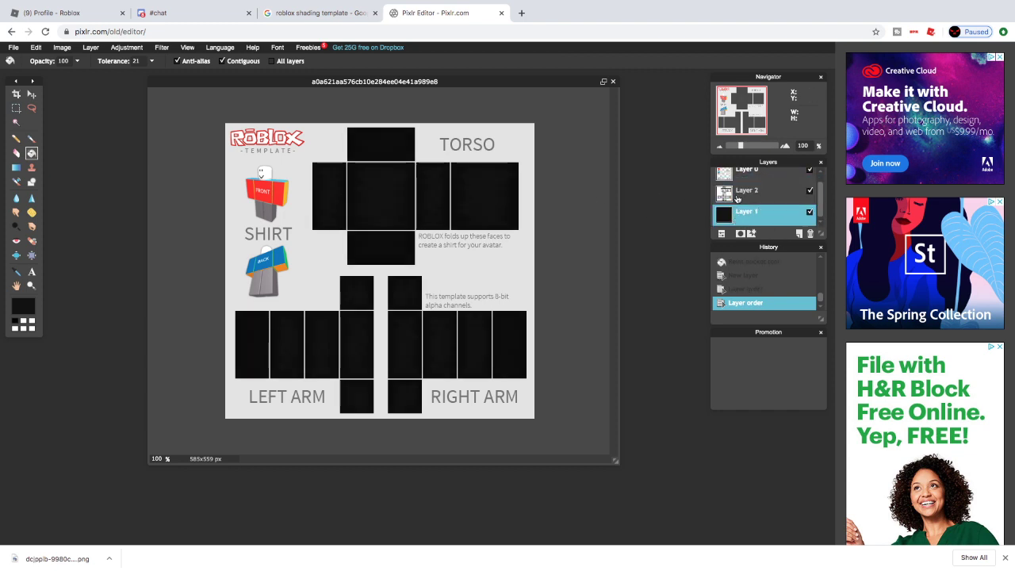
{"action": "left_click", "coordinate": [746, 193]}
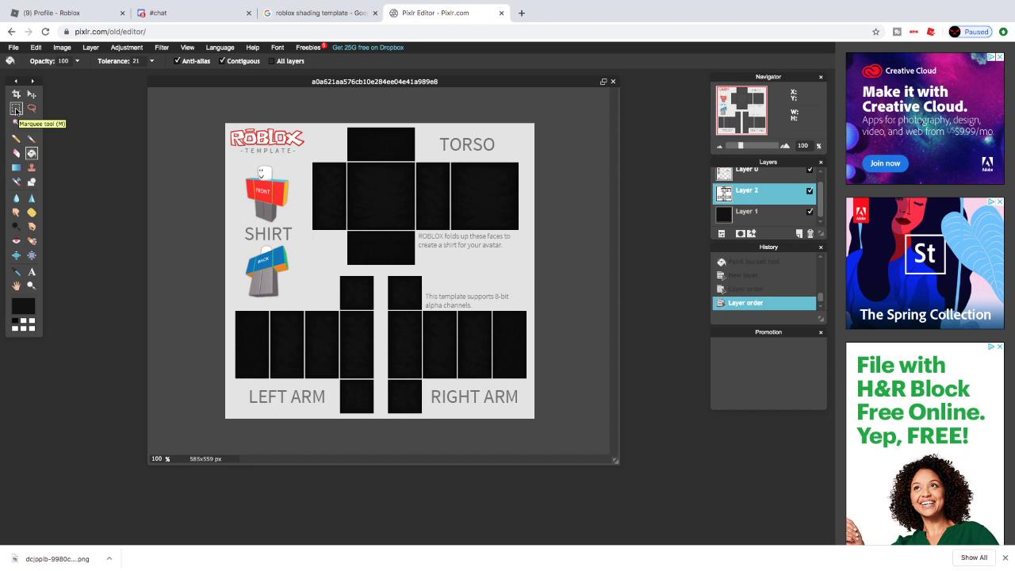
{"action": "left_click", "coordinate": [16, 109]}
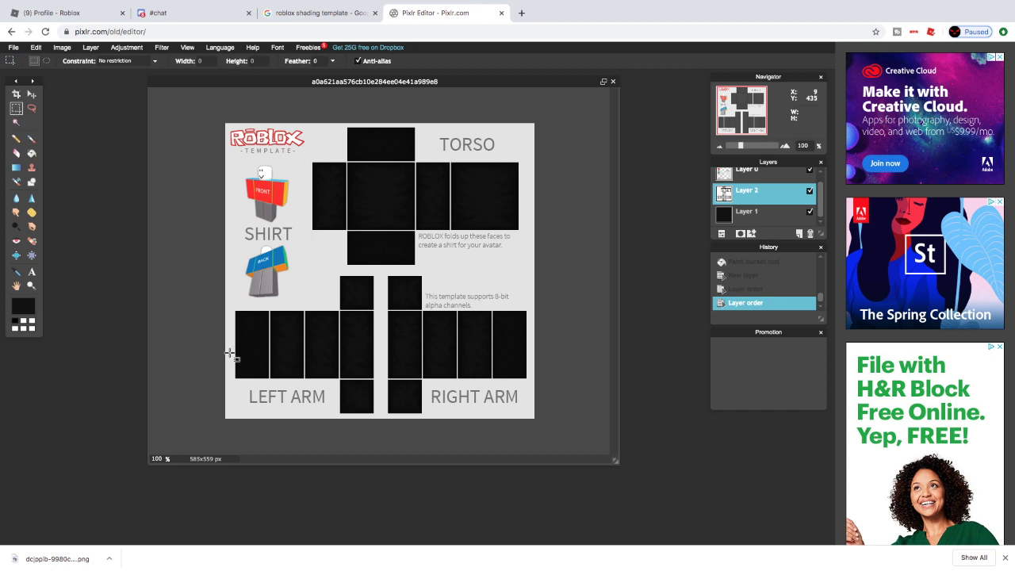
{"action": "left_click_drag", "start_coordinate": [229, 352], "coordinate": [529, 418]}
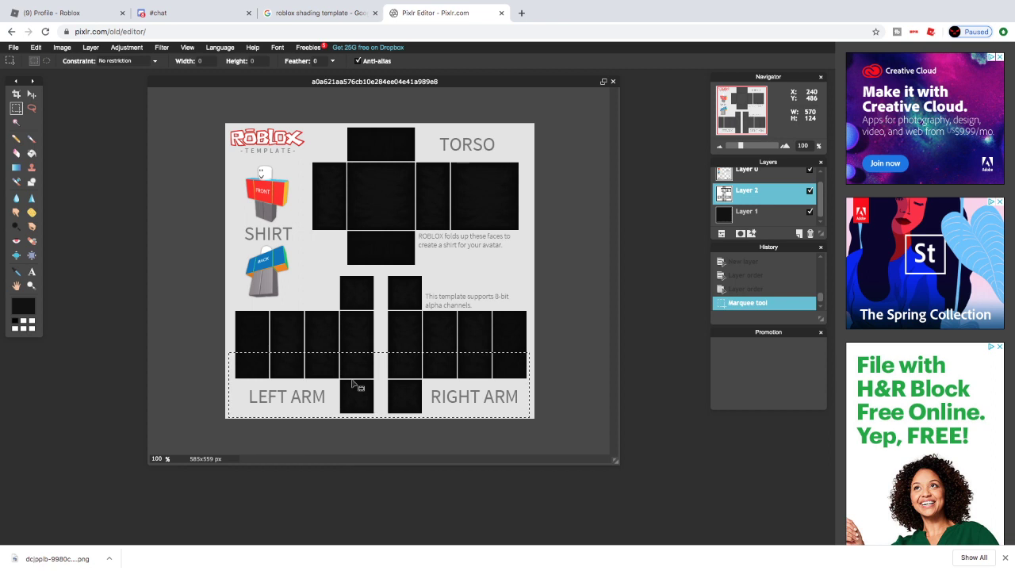
{"action": "key", "text": "Delete"}
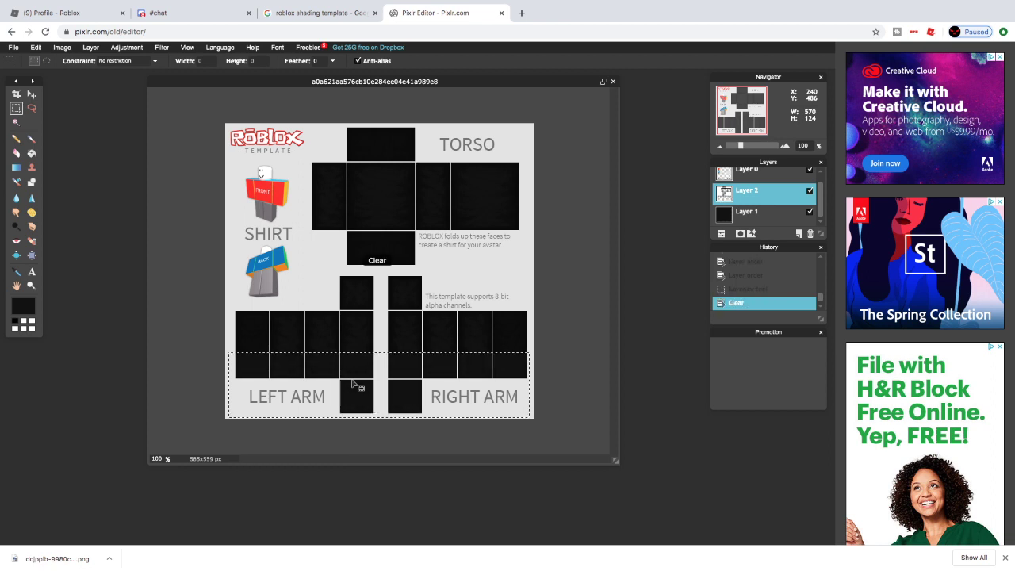
{"action": "left_click", "coordinate": [748, 214]}
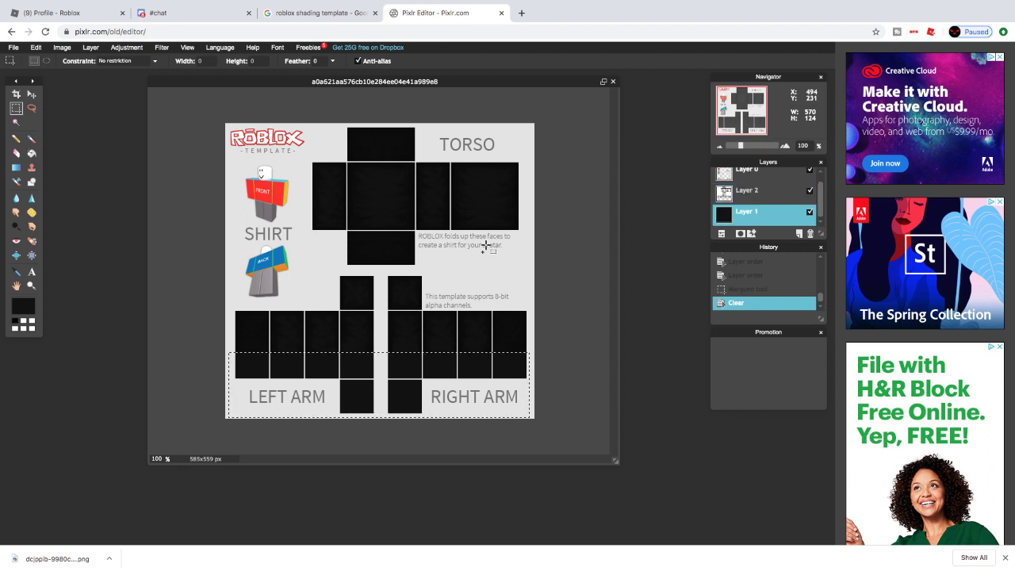
{"action": "key", "text": "Delete"}
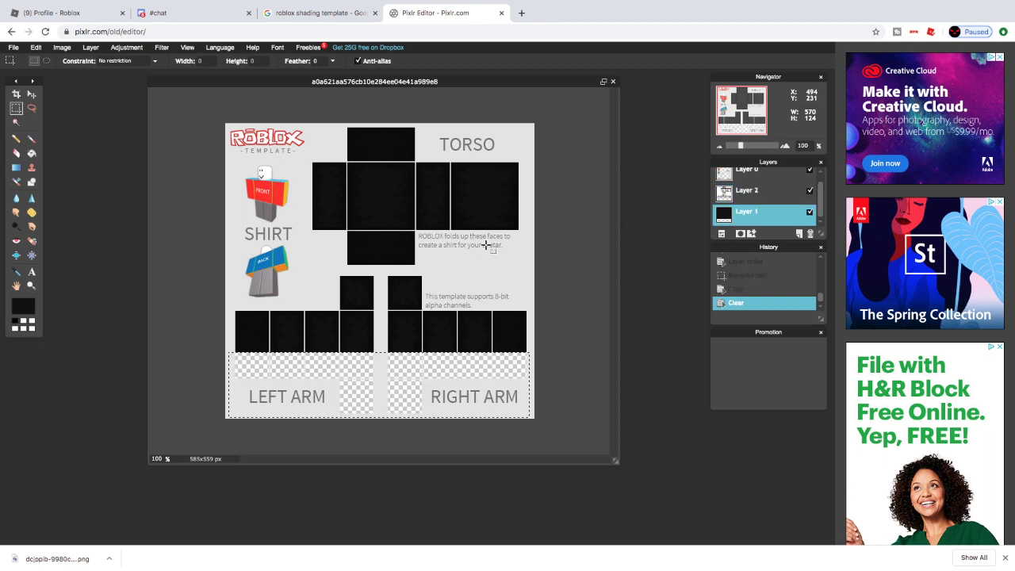
{"action": "key", "text": "ctrl+d"}
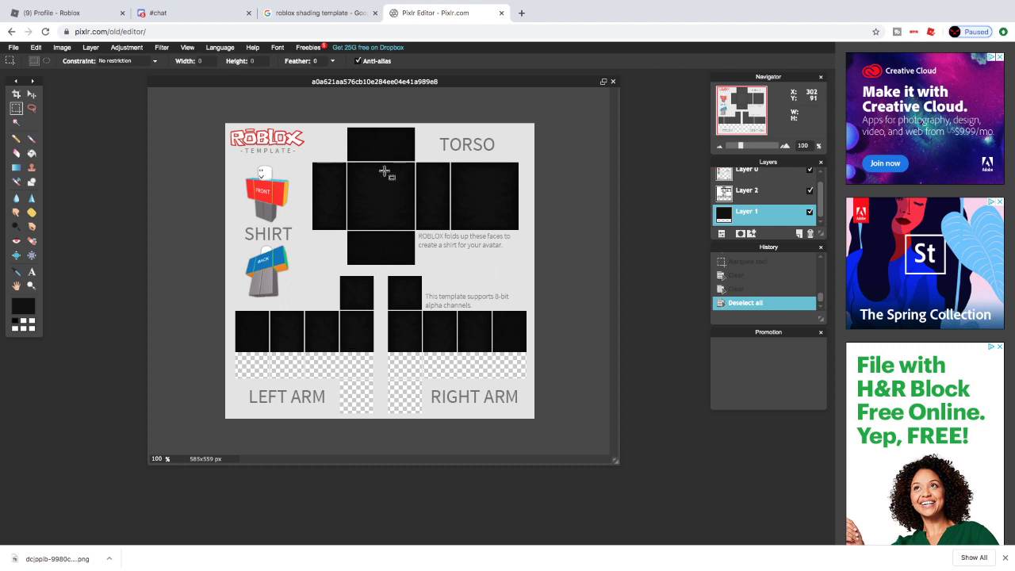
Step: Choose the Line shape for drawing and check the avatar on the Roblox profile as a reference before returning to the editor
{"action": "left_click", "coordinate": [31, 94]}
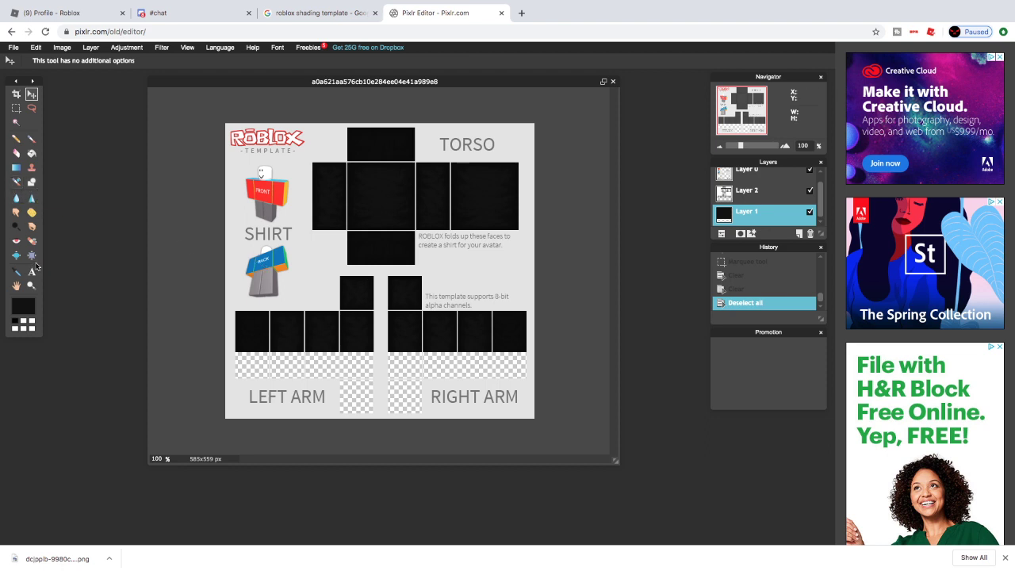
{"action": "left_click", "coordinate": [31, 184]}
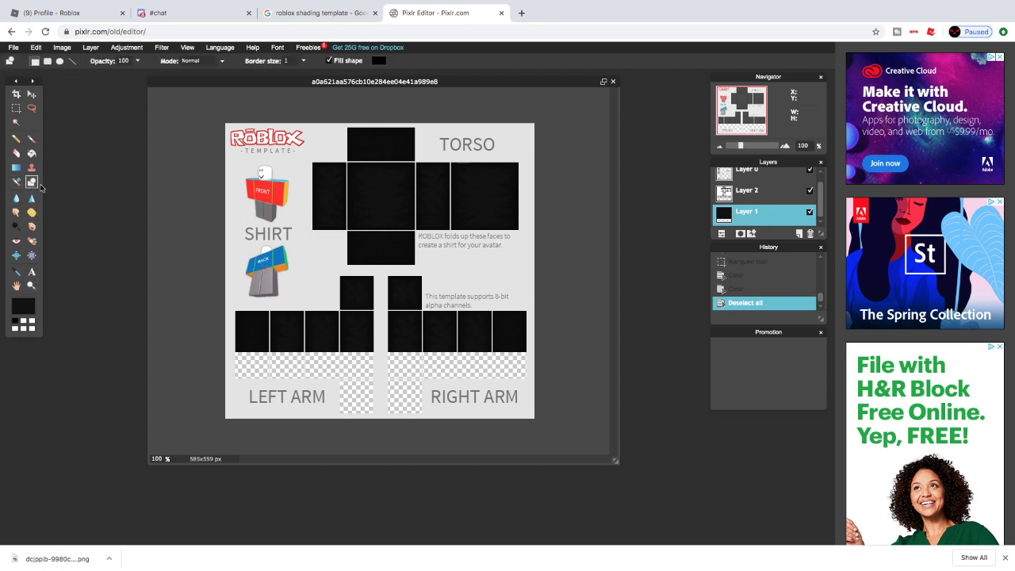
{"action": "left_click", "coordinate": [70, 62]}
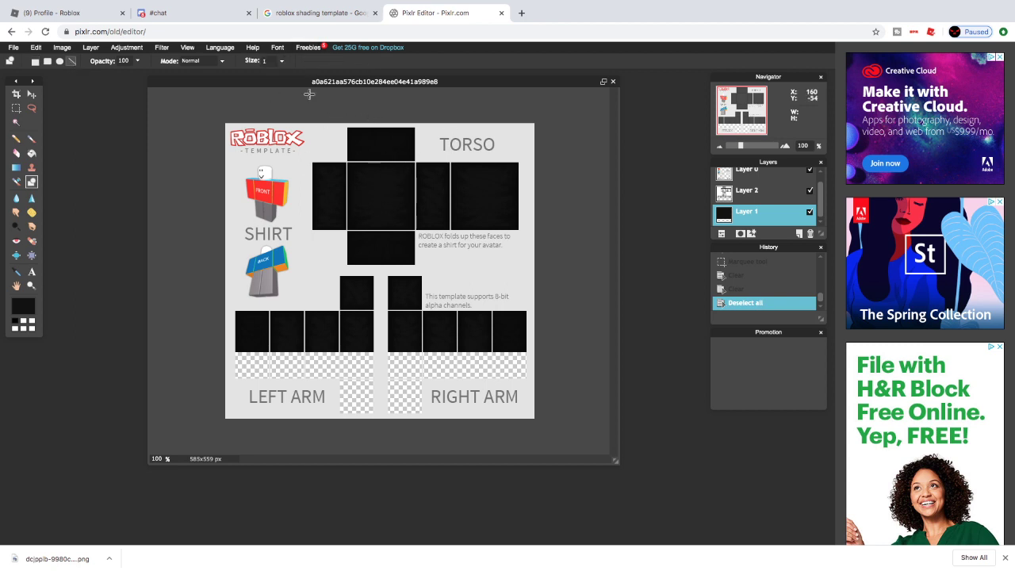
{"action": "left_click", "coordinate": [63, 13]}
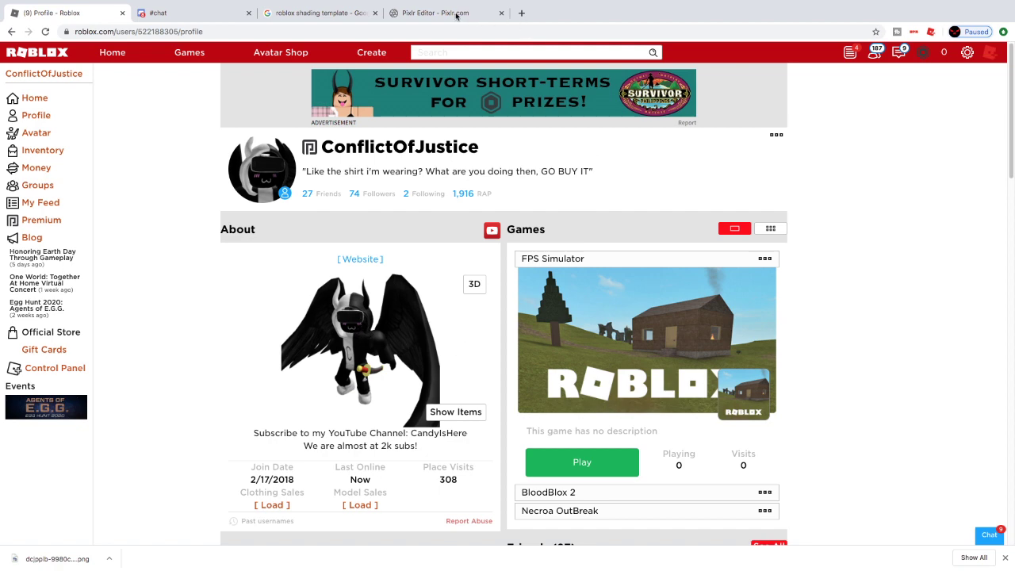
{"action": "left_click", "coordinate": [419, 15]}
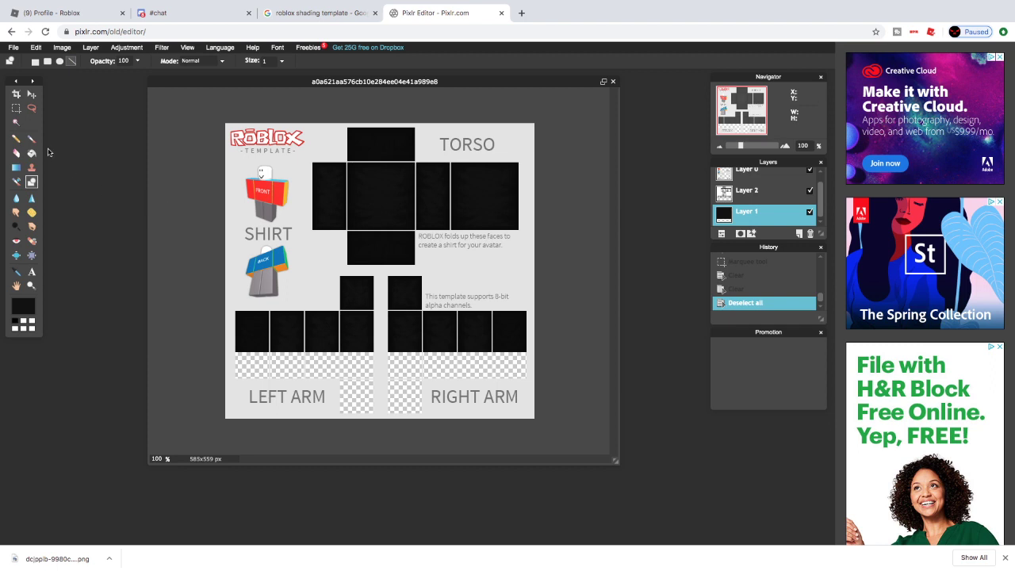
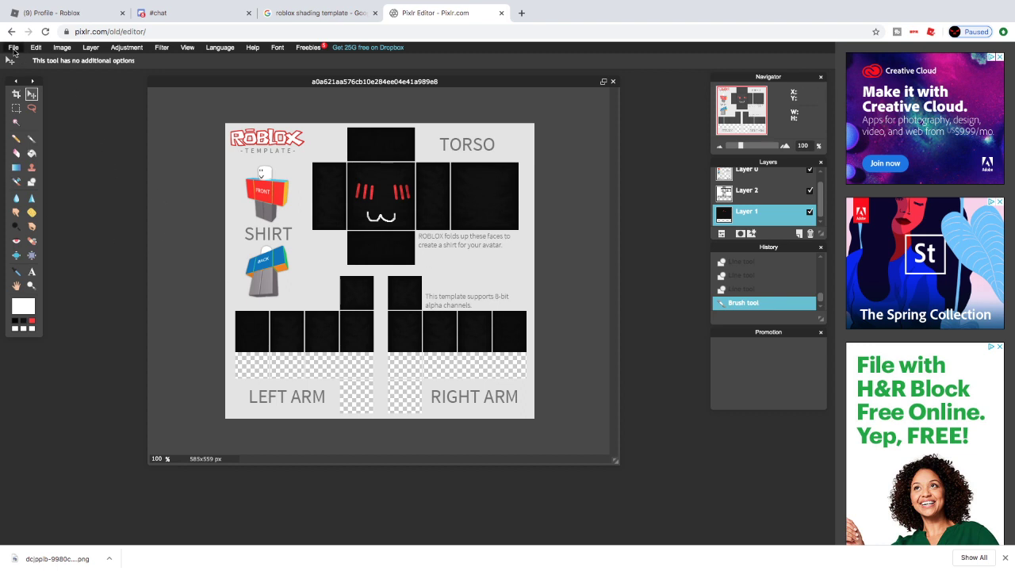
Step: Save the shirt image to the computer as a full-quality transparent PNG named "Tutorials"
{"action": "left_click", "coordinate": [13, 49]}
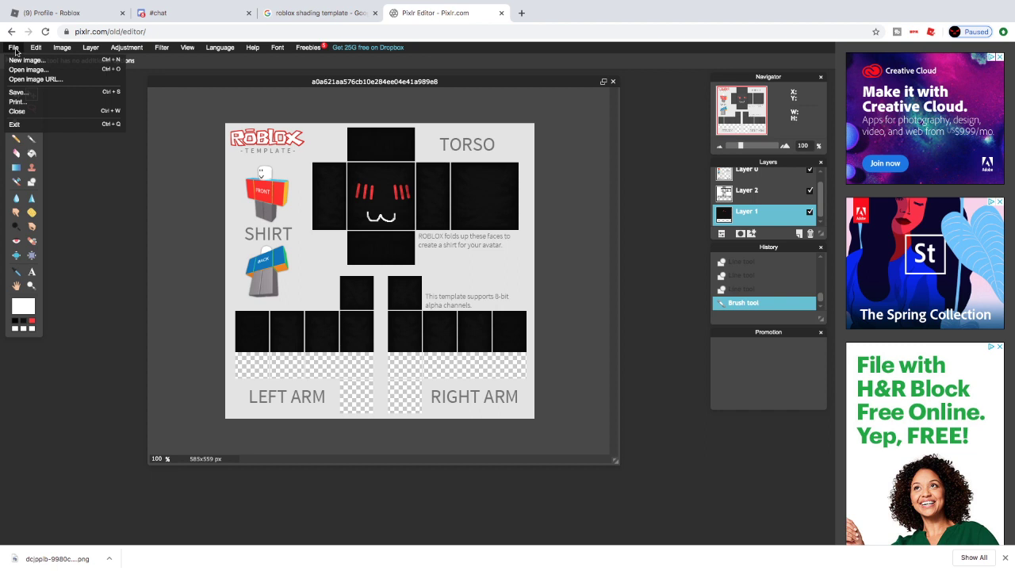
{"action": "left_click", "coordinate": [28, 94]}
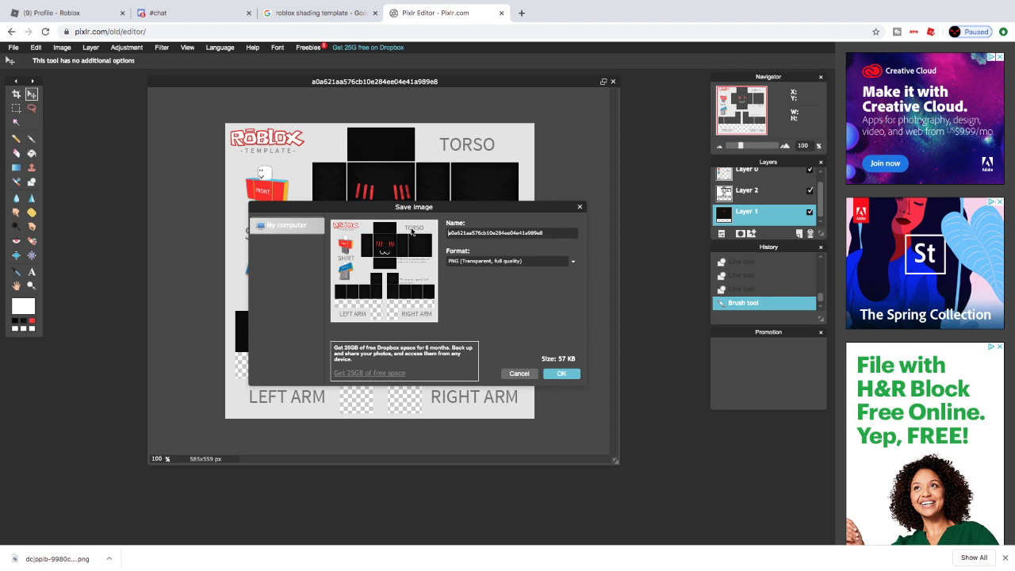
{"action": "type", "text": "Tutorials"}
{"action": "key", "text": "Delete"}
{"action": "key", "text": "Delete"}
{"action": "key", "text": "Delete"}
{"action": "key", "text": "Delete"}
{"action": "key", "text": "Delete"}
{"action": "key", "text": "Delete"}
{"action": "key", "text": "Delete"}
{"action": "key", "text": "Delete"}
{"action": "key", "text": "Delete"}
{"action": "key", "text": "Delete"}
{"action": "key", "text": "Delete"}
{"action": "key", "text": "Delete"}
{"action": "key", "text": "Delete"}
{"action": "key", "text": "Delete"}
{"action": "key", "text": "Delete"}
{"action": "key", "text": "Delete"}
{"action": "key", "text": "Delete"}
{"action": "key", "text": "Delete"}
{"action": "key", "text": "Delete"}
{"action": "key", "text": "Delete"}
{"action": "left_click", "coordinate": [559, 375]}
{"action": "left_click", "coordinate": [575, 98]}
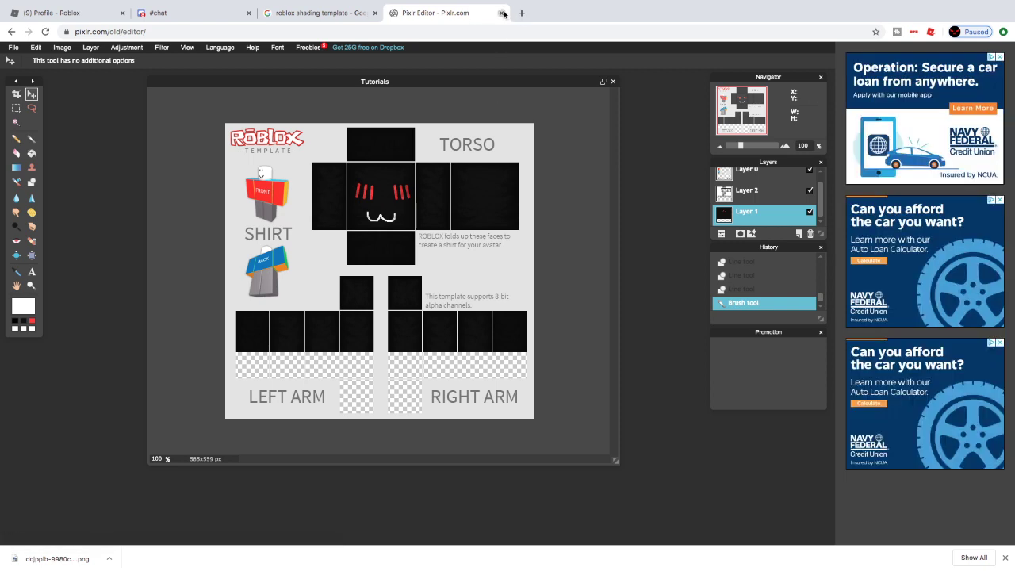
Step: Close the Pixlr Editor and shading template search pages and return to the Roblox profile page
{"action": "left_click", "coordinate": [371, 19]}
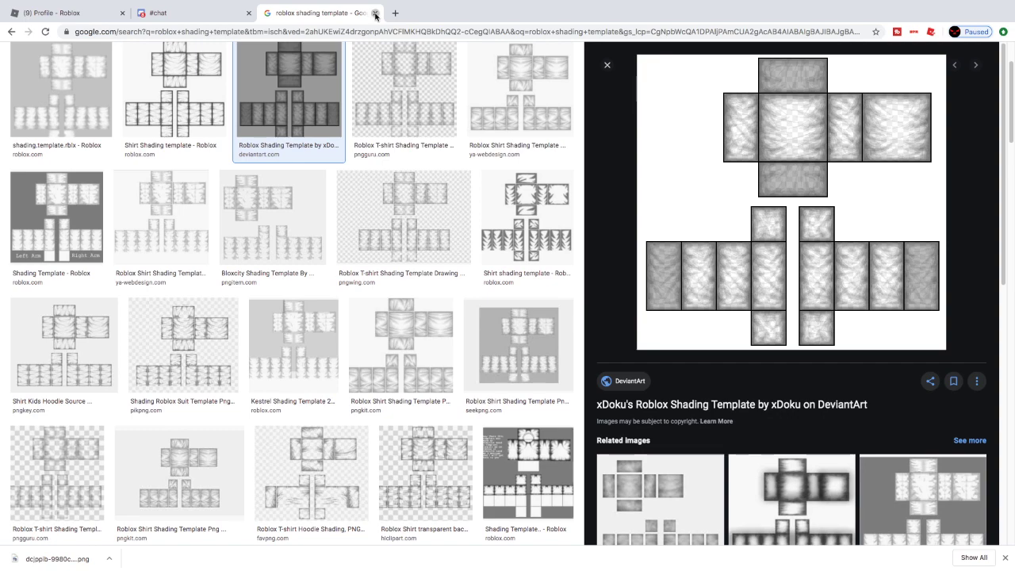
{"action": "left_click", "coordinate": [375, 13]}
{"action": "left_click", "coordinate": [50, 11]}
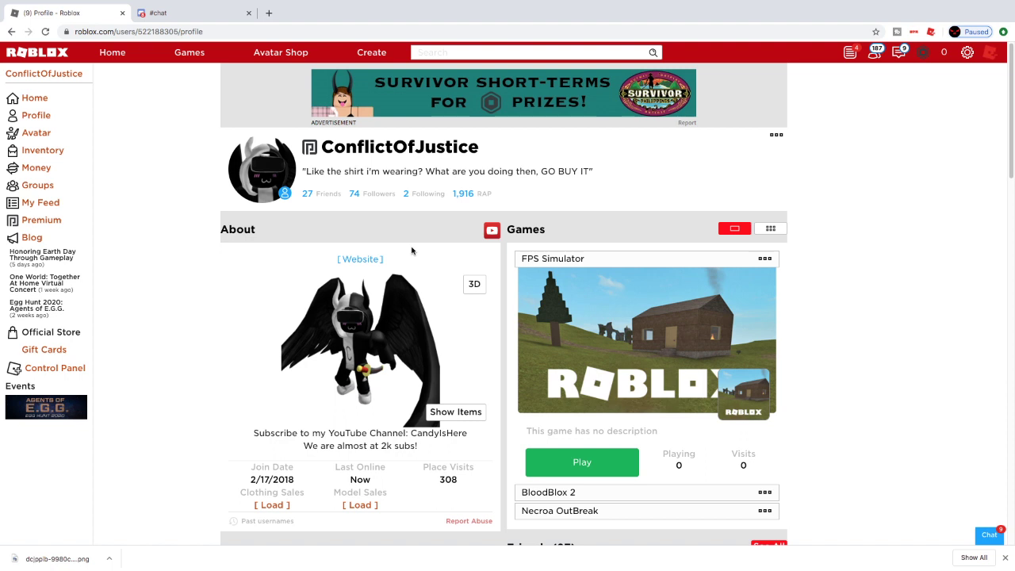
Step: Go to Roblox's creation area and open the shirt upload form under the Cult Of Conflict group's creations
{"action": "left_click", "coordinate": [37, 187]}
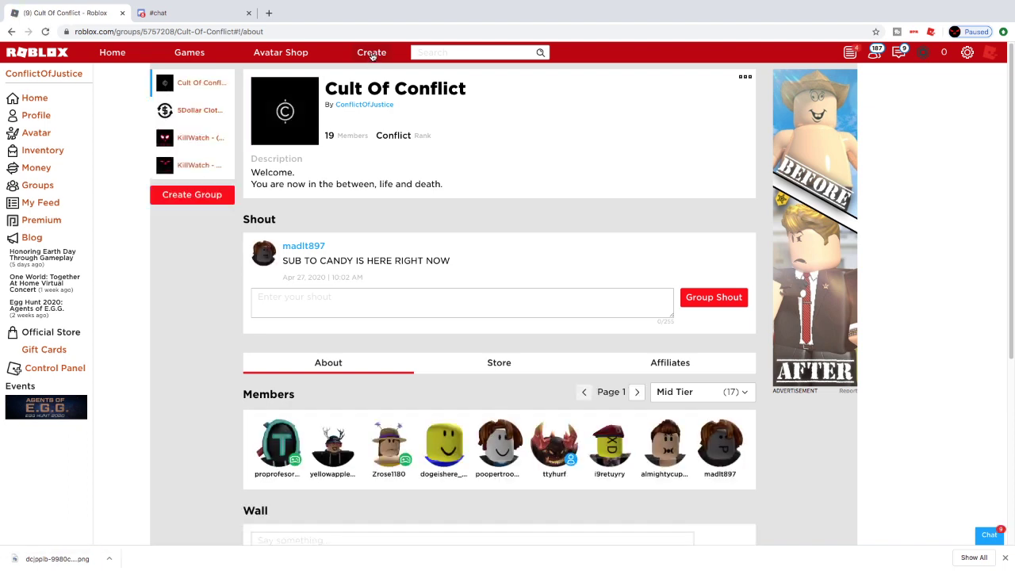
{"action": "left_click", "coordinate": [372, 54]}
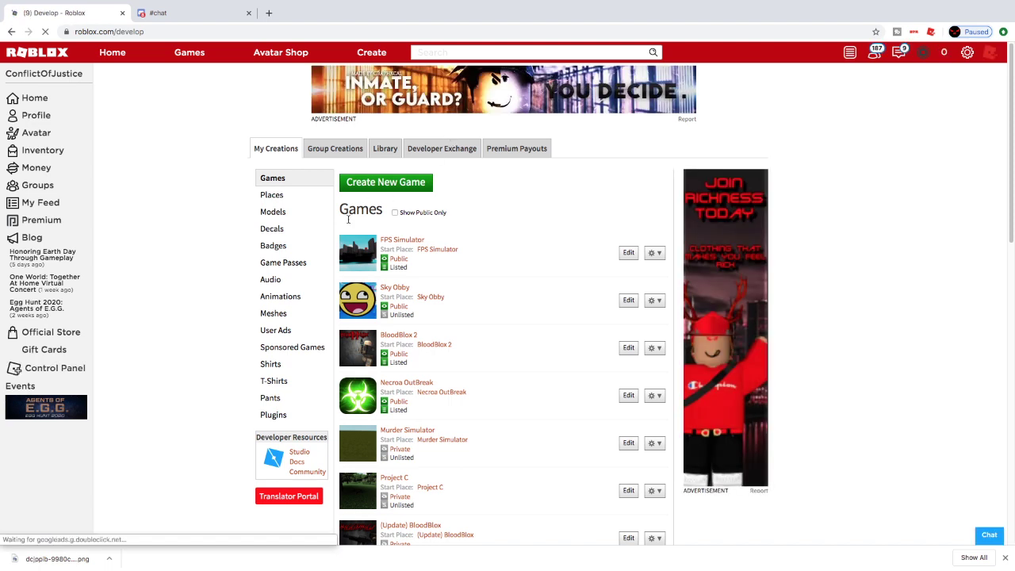
{"action": "left_click", "coordinate": [272, 364]}
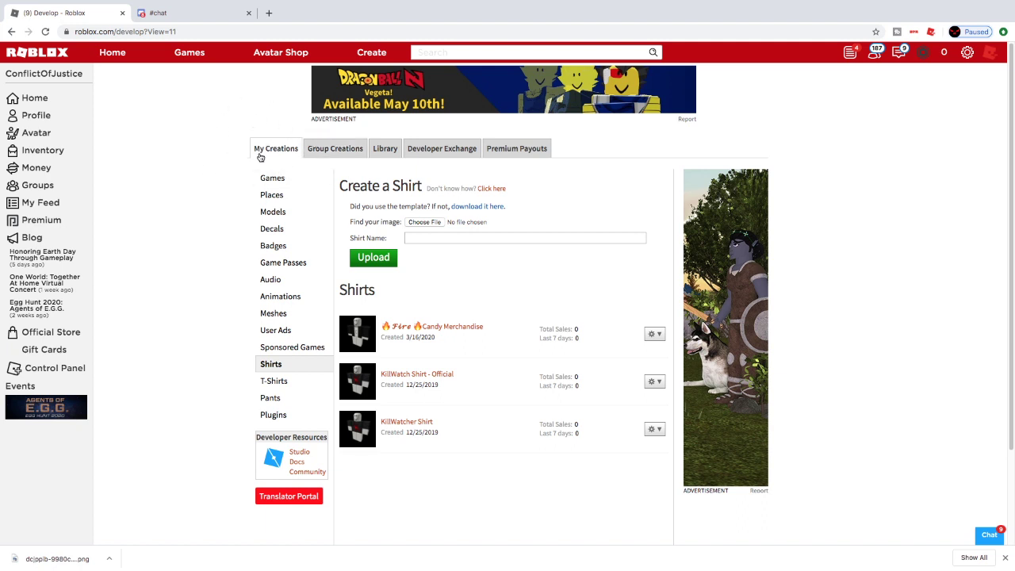
{"action": "left_click", "coordinate": [334, 149]}
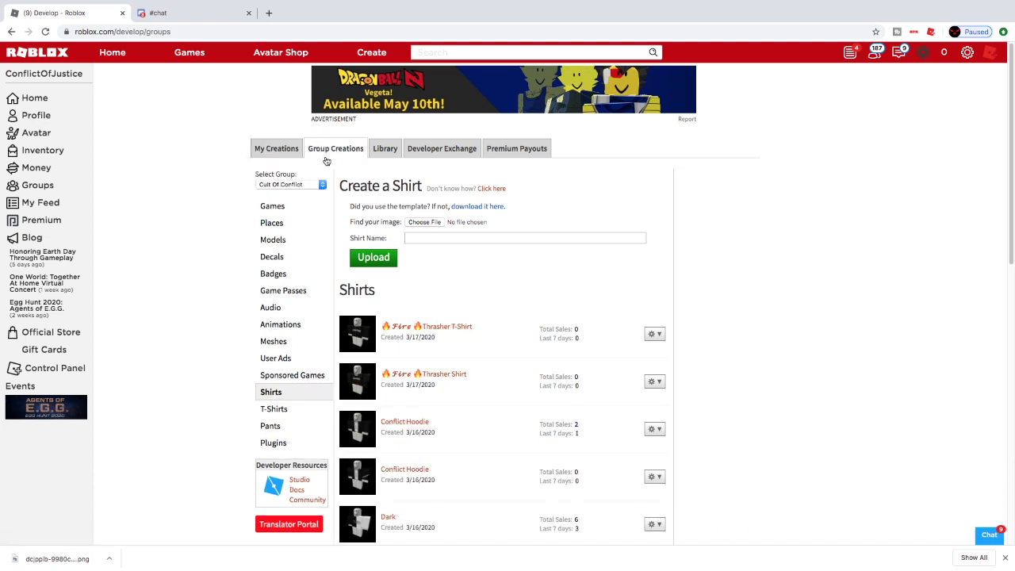
Step: Choose Tutorials.png as the shirt image, finding it by searching for "Tutorials", and clear the suggested shirt name
{"action": "left_click", "coordinate": [434, 226]}
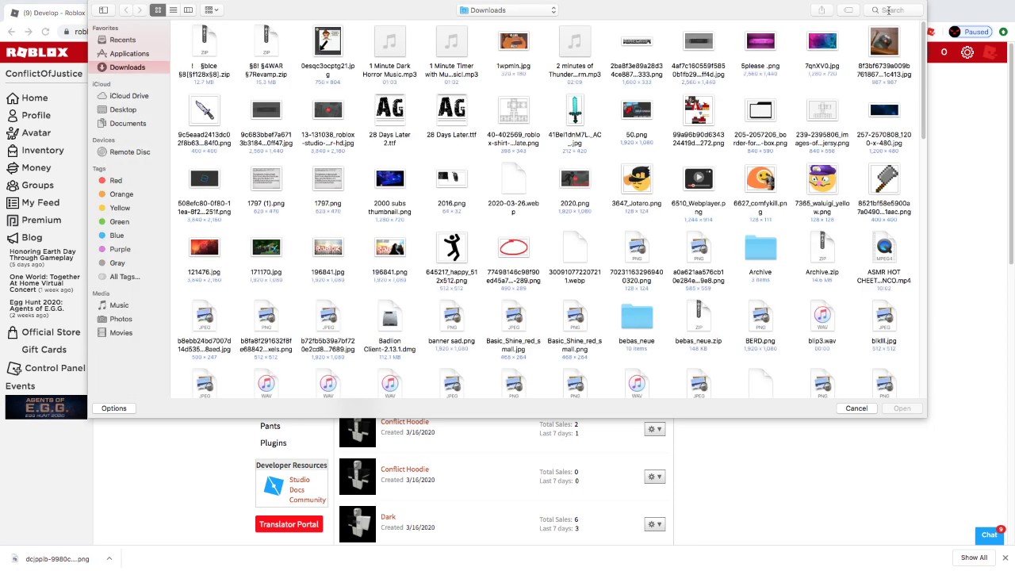
{"action": "left_click", "coordinate": [889, 10]}
{"action": "type", "text": "Tutorials"}
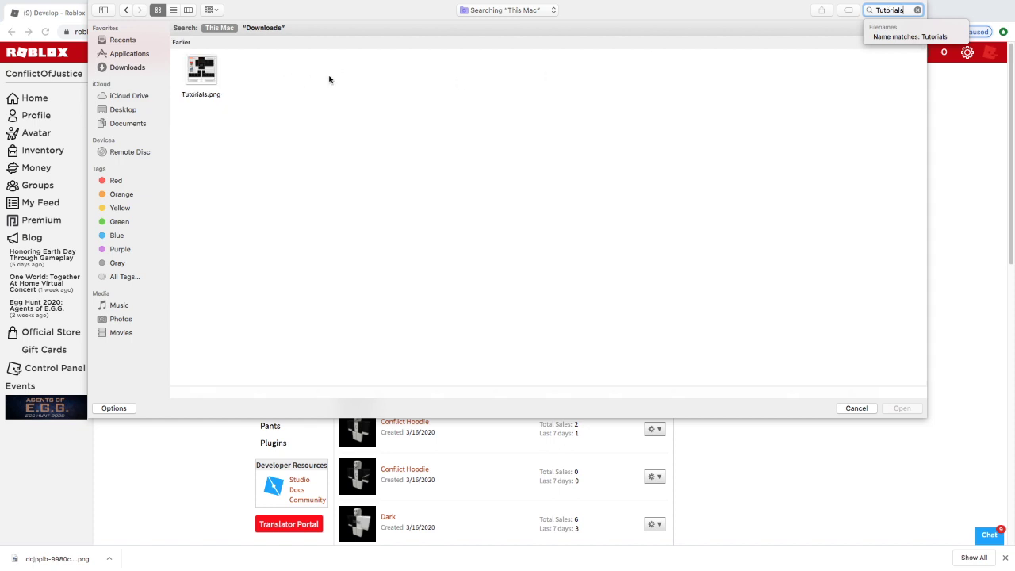
{"action": "key", "text": "Tab"}
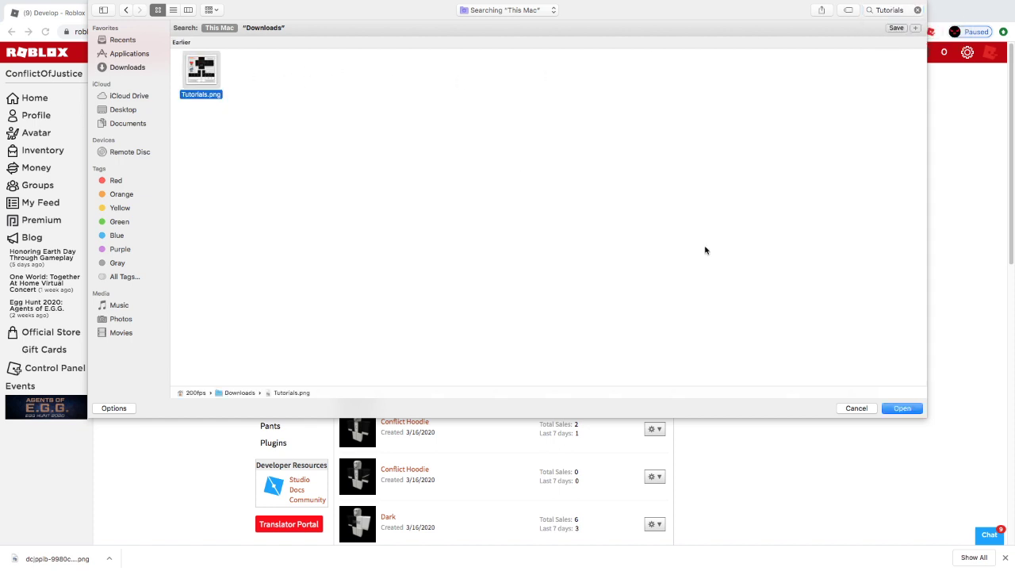
{"action": "left_click", "coordinate": [902, 409]}
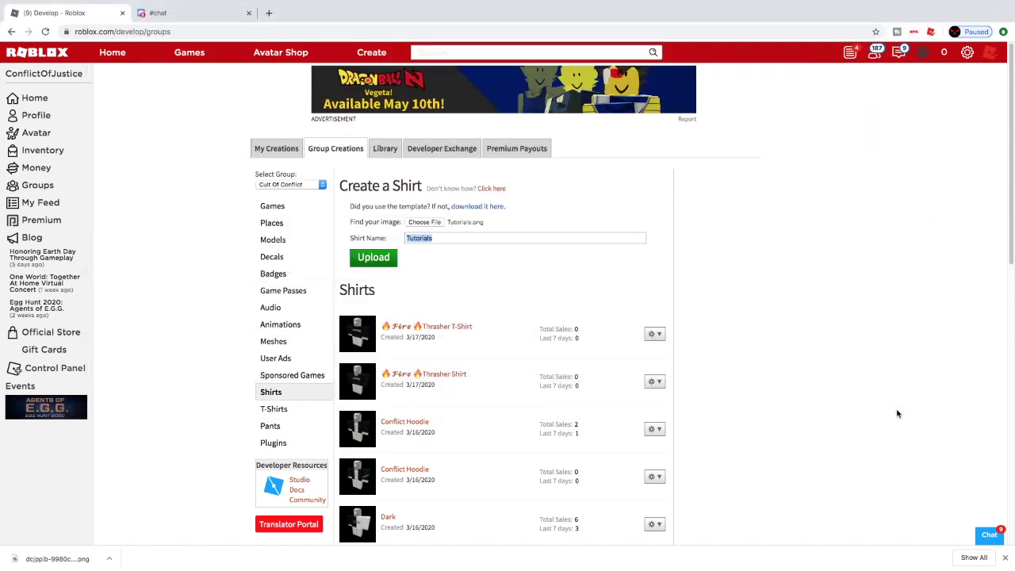
{"action": "key", "text": "BackSpace"}
Step: Search Google for "amazing symbols to copy and paste" in a new tab and open the coolsymbol.com result
{"action": "left_click", "coordinate": [269, 14]}
{"action": "type", "text": "amazing"}
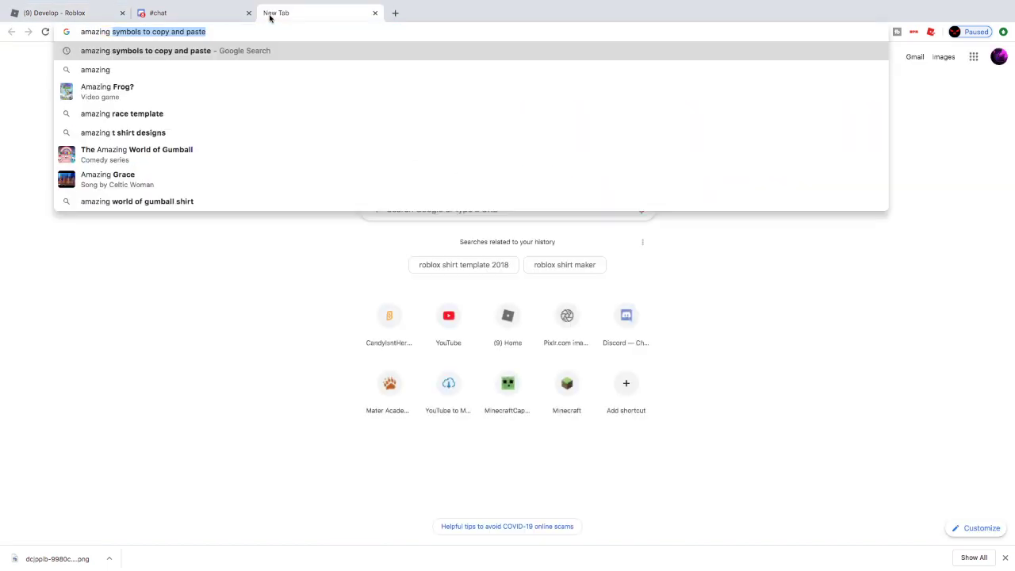
{"action": "key", "text": "Return"}
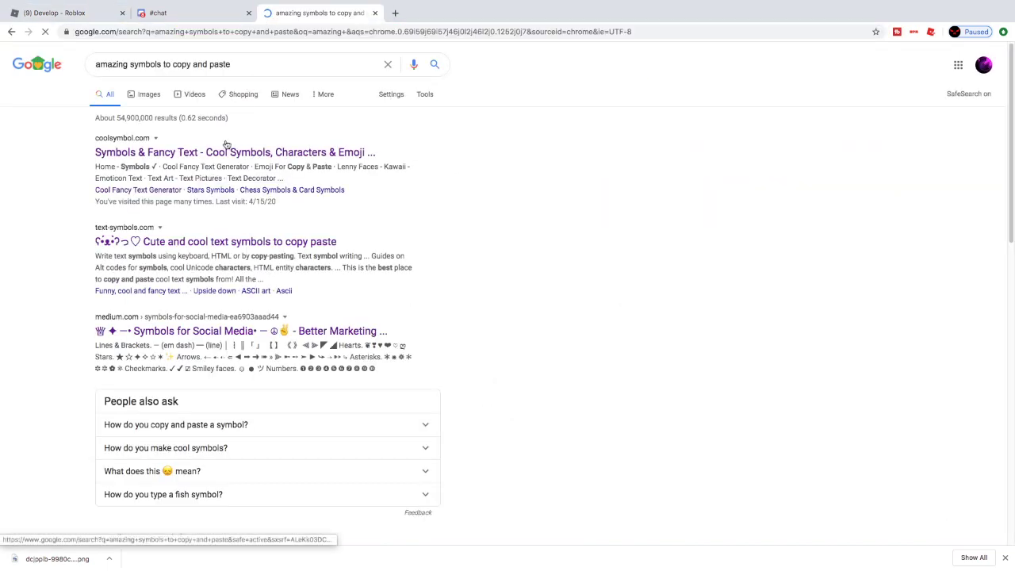
{"action": "left_click", "coordinate": [218, 150]}
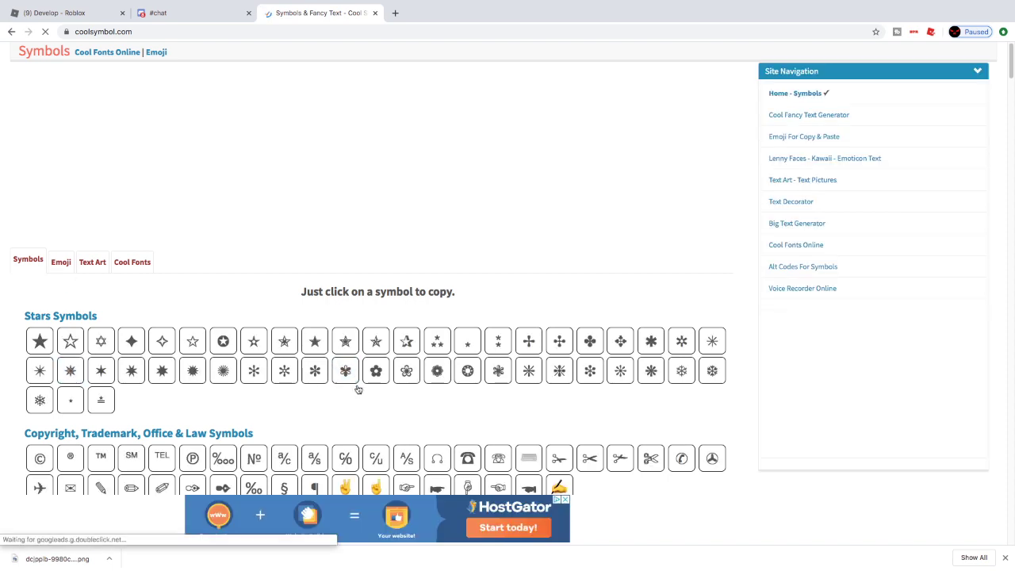
Step: Look through the symbol collection and open the site's Emoji and Cool Fonts pages in separate new tabs
{"action": "left_click_drag", "start_coordinate": [1011, 69], "coordinate": [979, 281]}
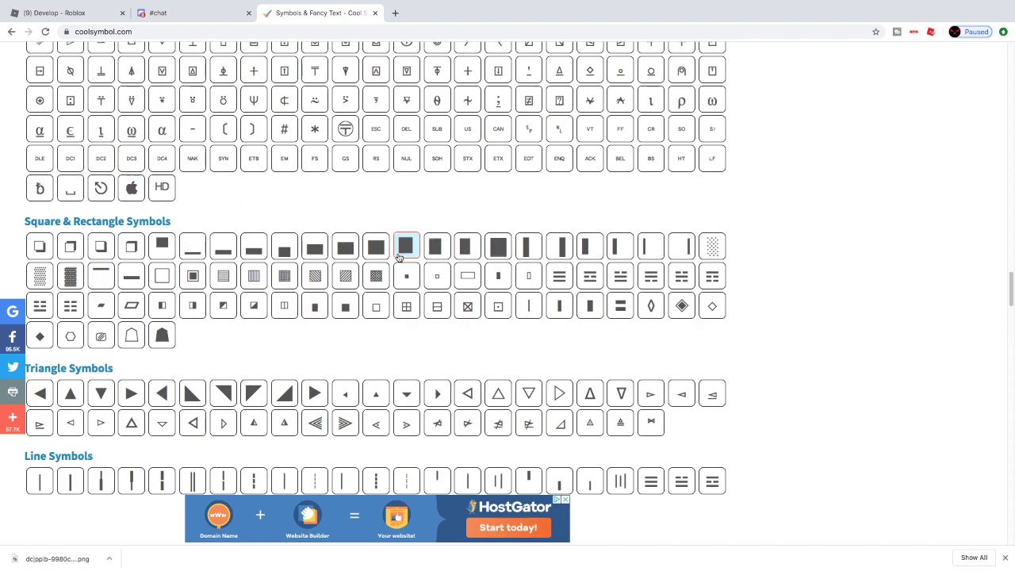
{"action": "left_click_drag", "start_coordinate": [1011, 292], "coordinate": [1009, 379]}
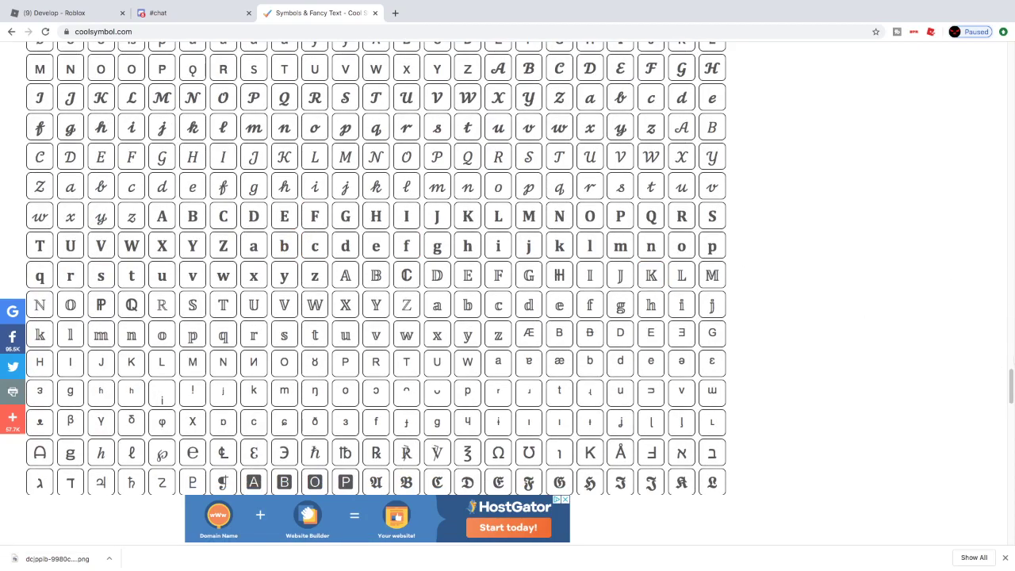
{"action": "left_click_drag", "start_coordinate": [1010, 383], "coordinate": [1009, 52]}
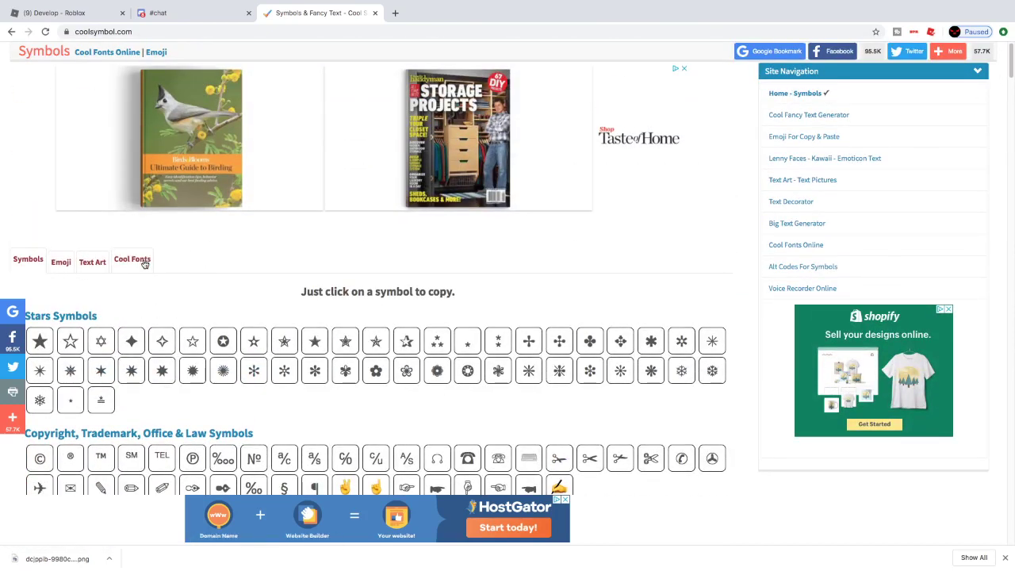
{"action": "right_click", "coordinate": [61, 265]}
{"action": "left_click", "coordinate": [95, 268]}
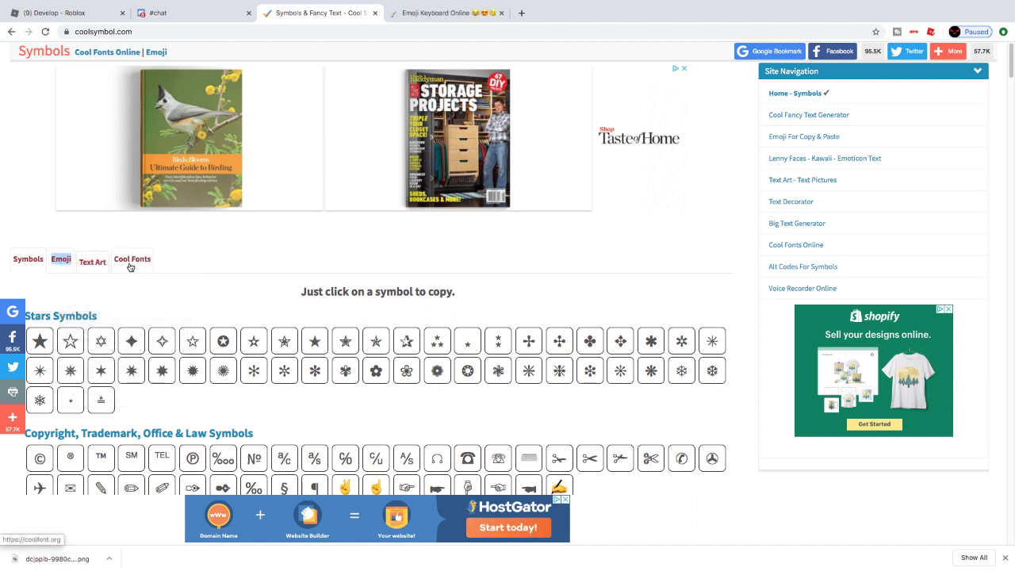
{"action": "right_click", "coordinate": [131, 266]}
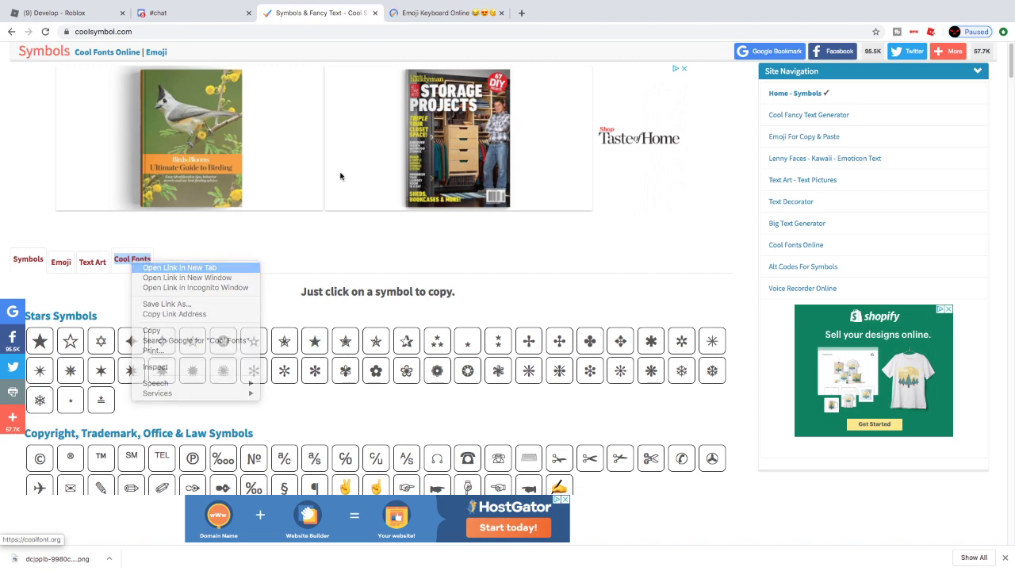
{"action": "left_click", "coordinate": [146, 271]}
Step: Copy the fire emoji from the emoji page's recents and paste it into the Roblox shirt name
{"action": "left_click", "coordinate": [435, 14]}
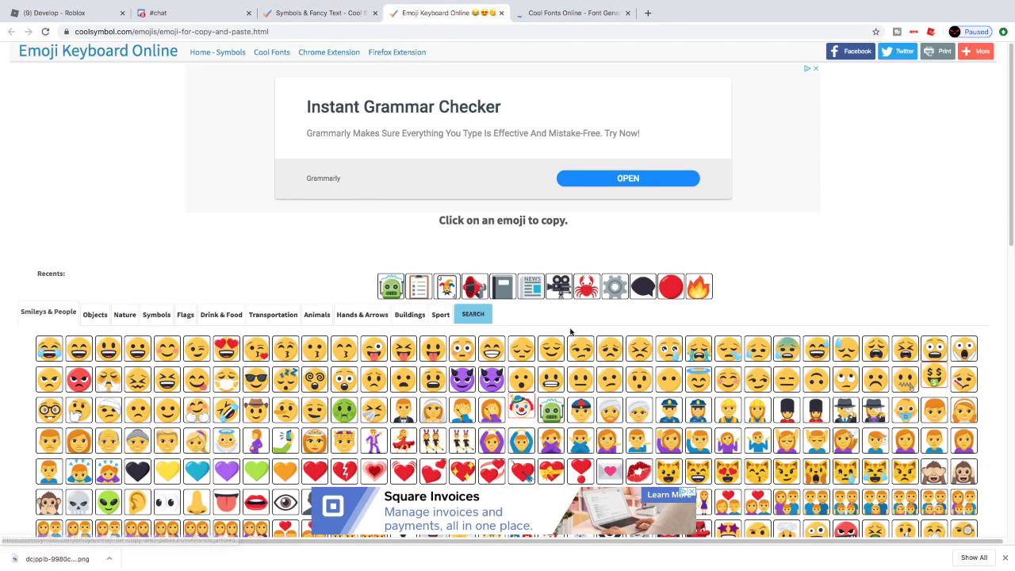
{"action": "left_click_drag", "start_coordinate": [1012, 127], "coordinate": [1002, 187]}
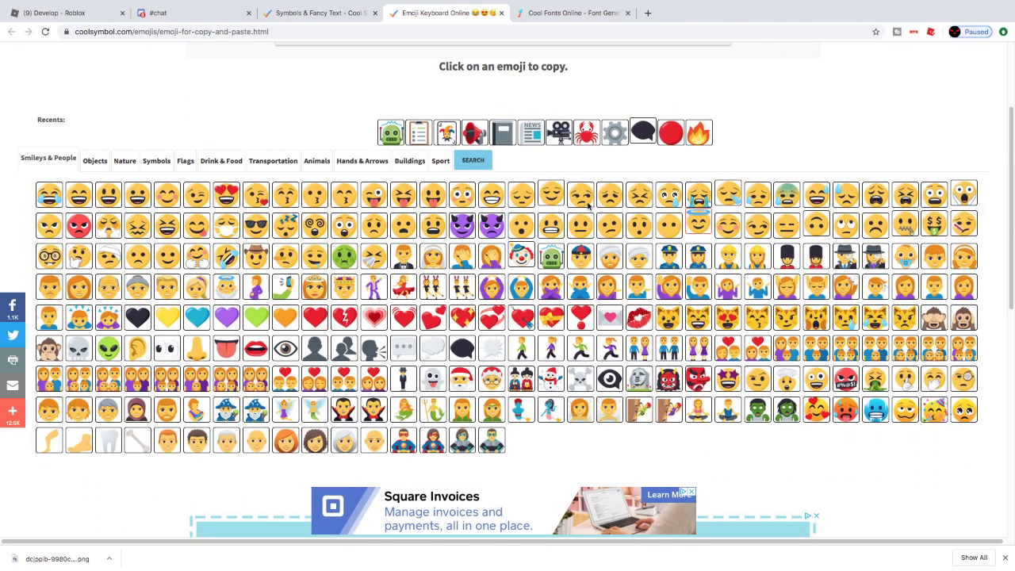
{"action": "left_click", "coordinate": [698, 133]}
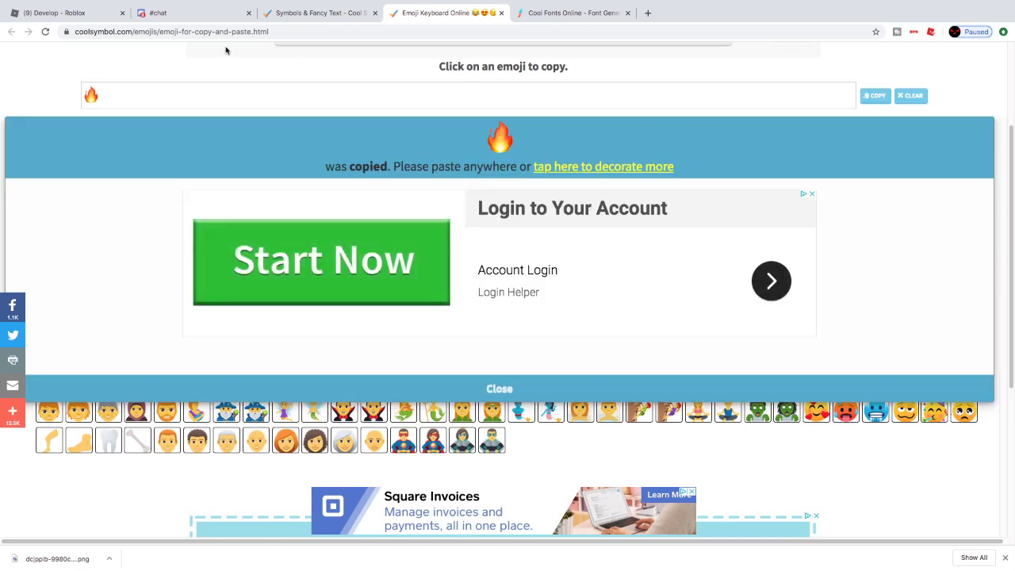
{"action": "right_click", "coordinate": [507, 139]}
{"action": "left_click", "coordinate": [528, 160]}
{"action": "left_click", "coordinate": [54, 14]}
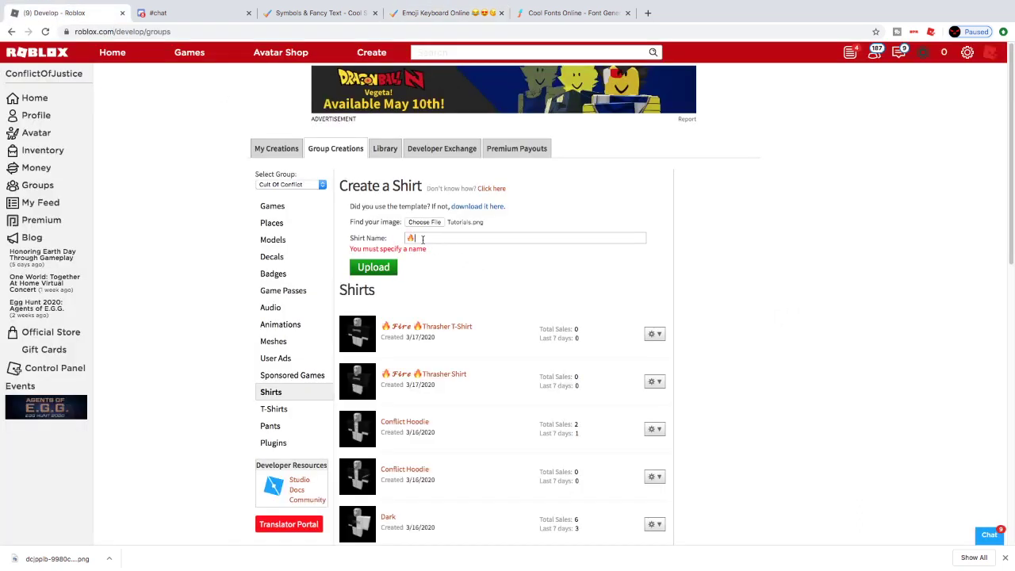
{"action": "left_click", "coordinate": [426, 239]}
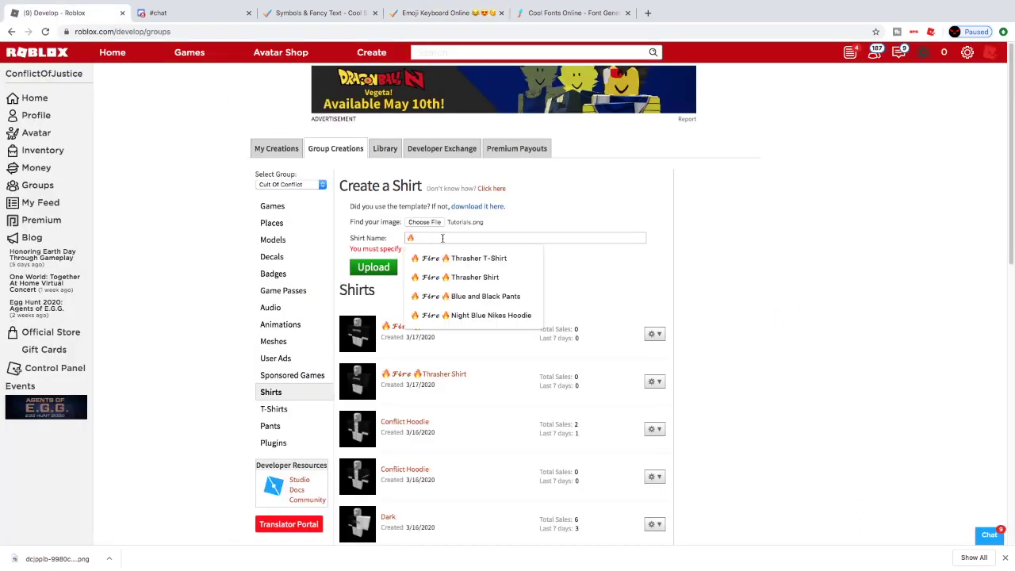
{"action": "left_click", "coordinate": [592, 274]}
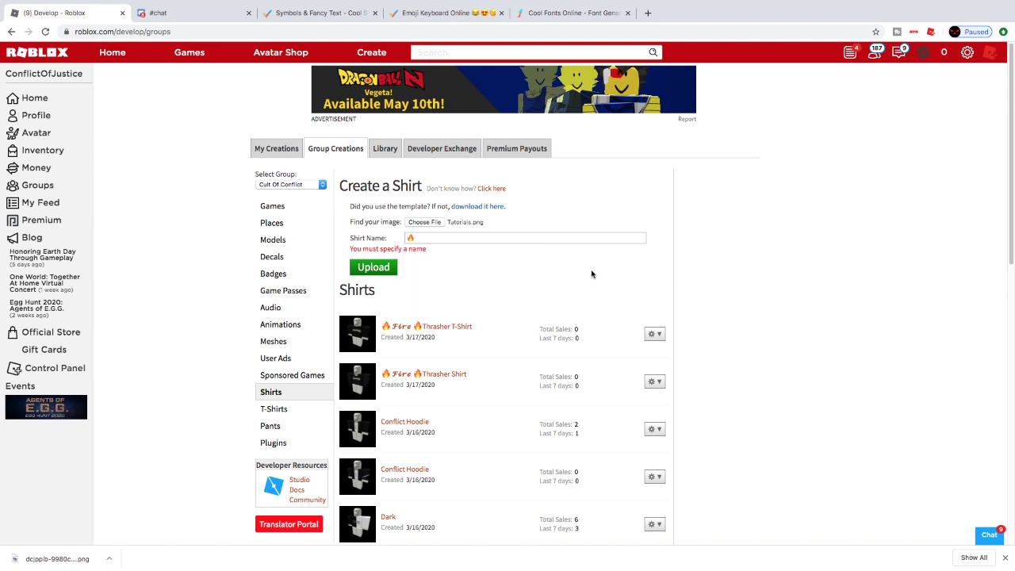
Step: Switch to the Cool Fonts generator page and enter "Fire" as the text to convert
{"action": "left_click", "coordinate": [475, 14]}
{"action": "left_click", "coordinate": [558, 15]}
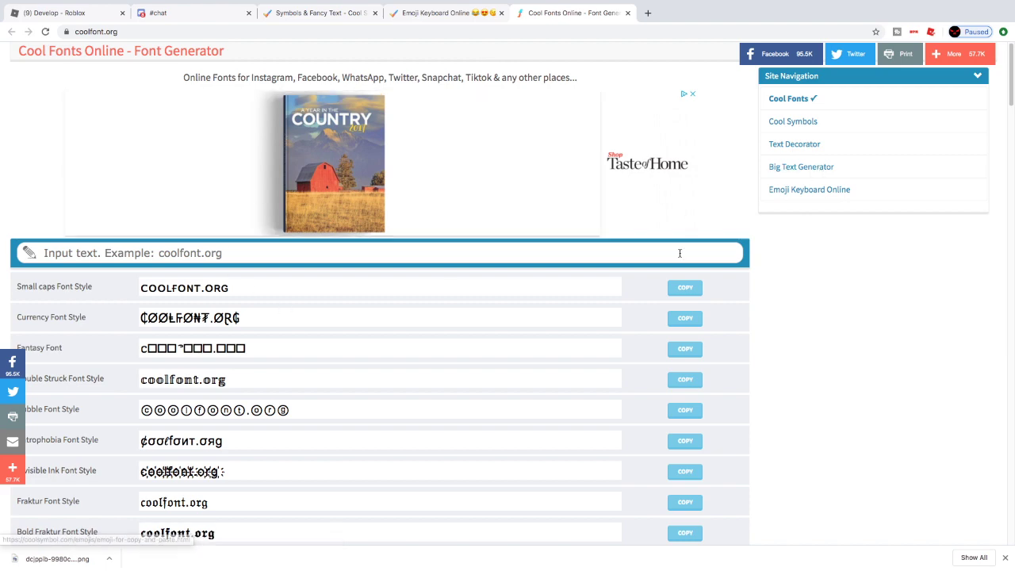
{"action": "left_click_drag", "start_coordinate": [1013, 92], "coordinate": [1012, 125]}
{"action": "left_click_drag", "start_coordinate": [1011, 131], "coordinate": [1010, 95]}
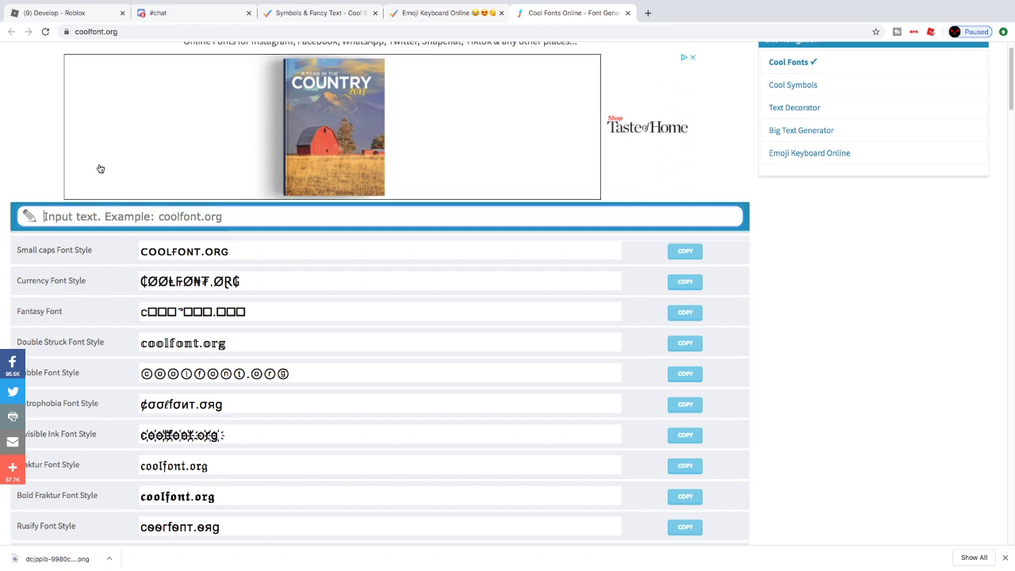
{"action": "type", "text": "Fire"}
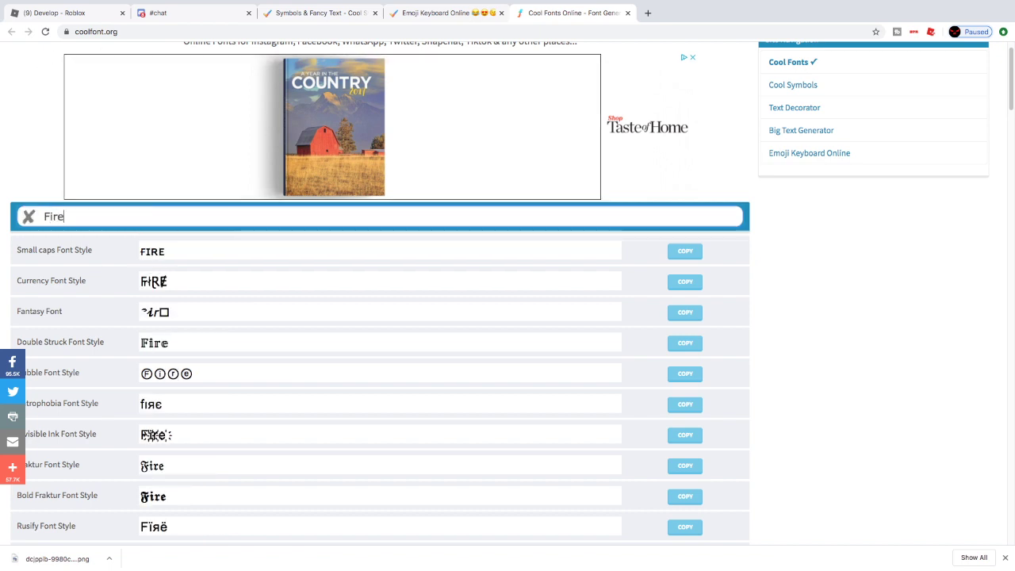
Step: Browse the generated font styles and copy the Bold Fraktur version of "Fire"
{"action": "left_click_drag", "start_coordinate": [1012, 89], "coordinate": [1012, 95]}
{"action": "scroll", "coordinate": [1012, 95], "scroll_direction": "down", "scroll_amount": 3}
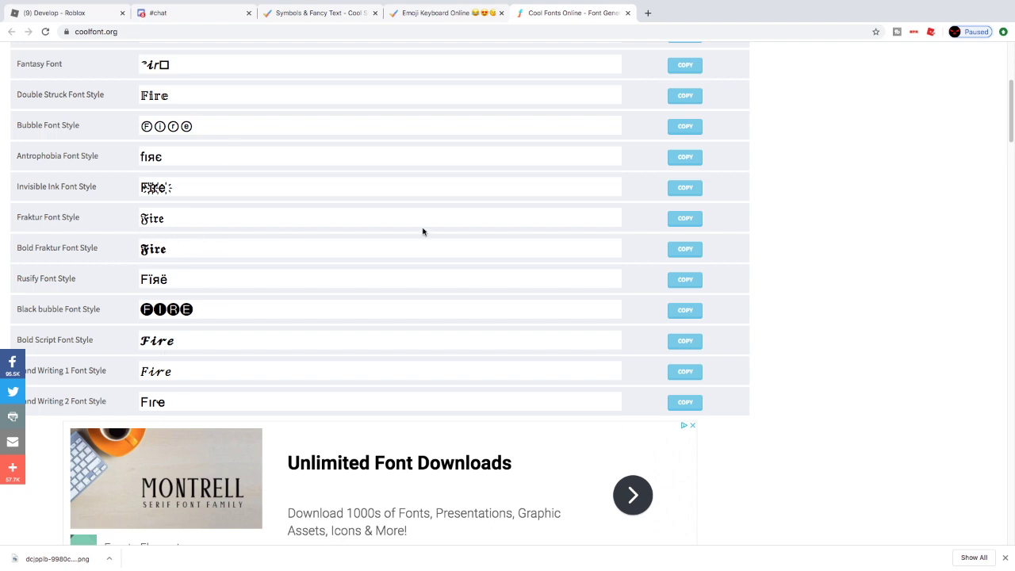
{"action": "left_click_drag", "start_coordinate": [1010, 103], "coordinate": [1012, 156]}
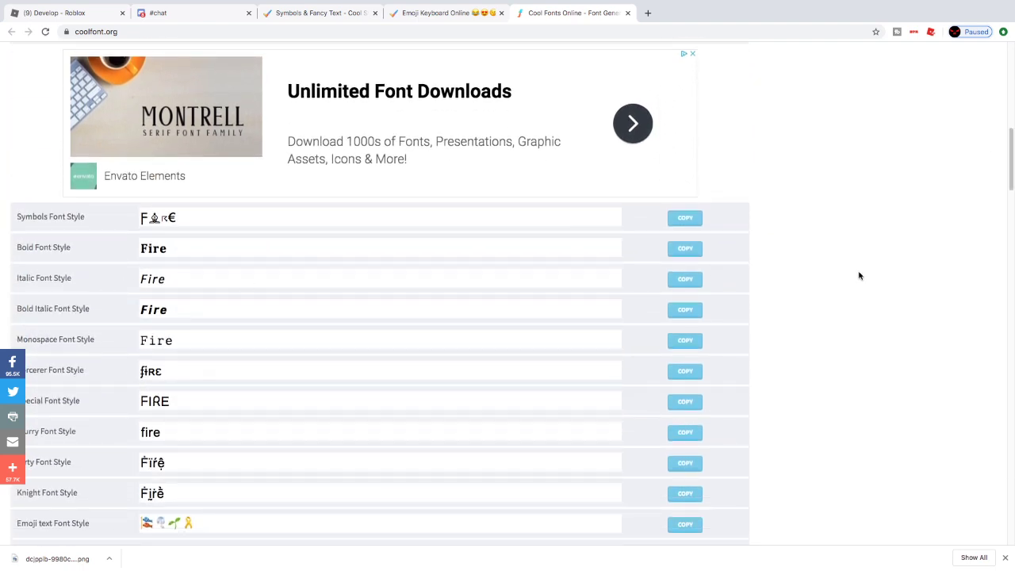
{"action": "left_click_drag", "start_coordinate": [1006, 182], "coordinate": [1002, 130]}
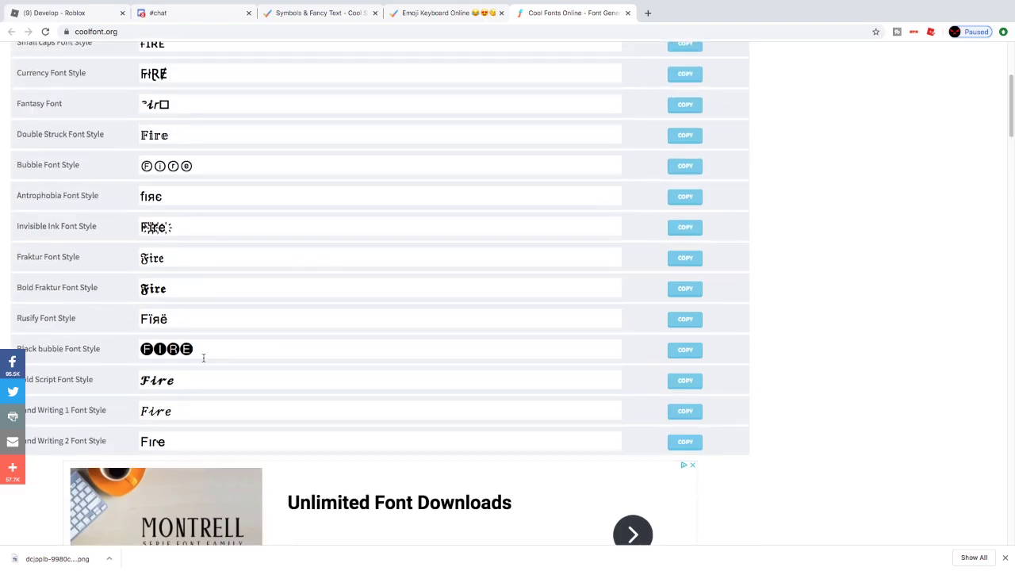
{"action": "left_click", "coordinate": [171, 289]}
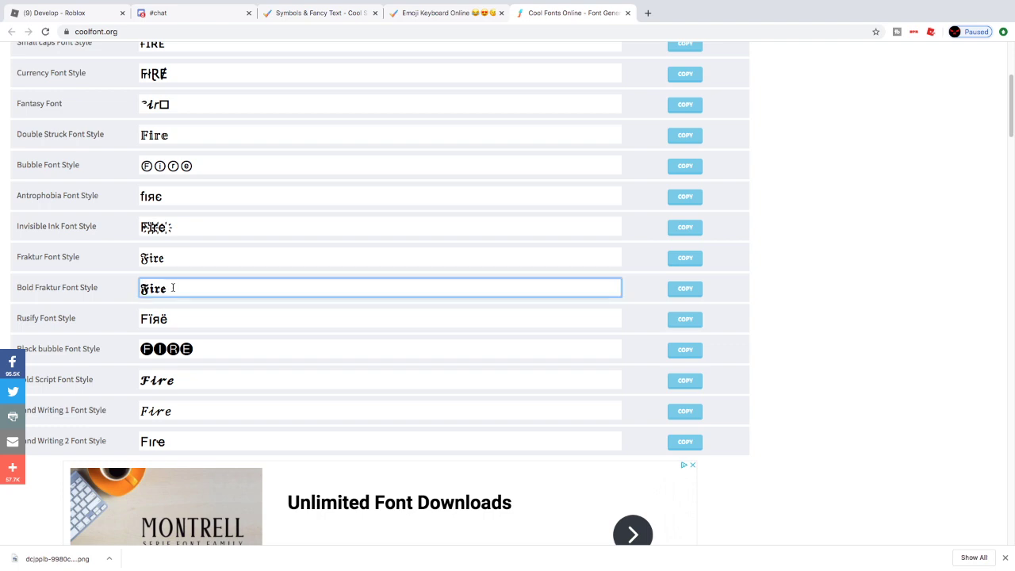
{"action": "left_click", "coordinate": [685, 289]}
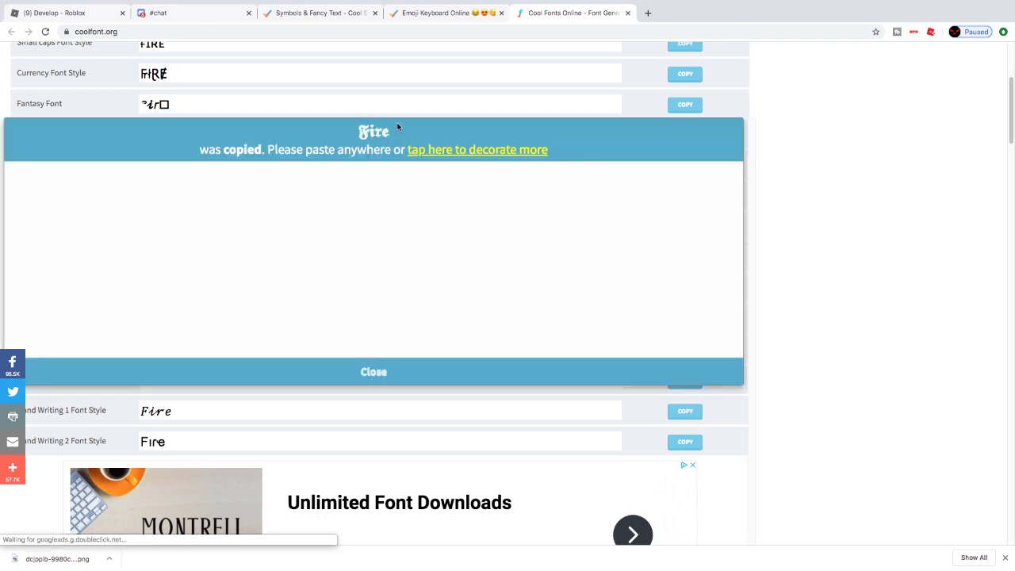
Step: Copy the Fraktur-style "Fire" from the copied-text notice and paste it after the fire emoji in the Roblox shirt name
{"action": "right_click", "coordinate": [362, 133]}
{"action": "left_click", "coordinate": [383, 156]}
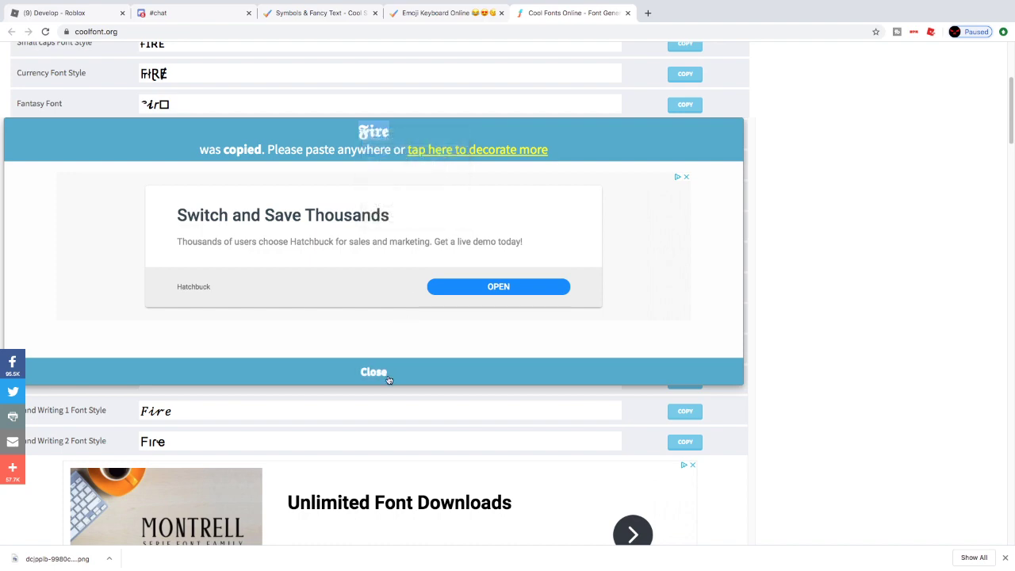
{"action": "left_click", "coordinate": [369, 372]}
{"action": "left_click", "coordinate": [178, 19]}
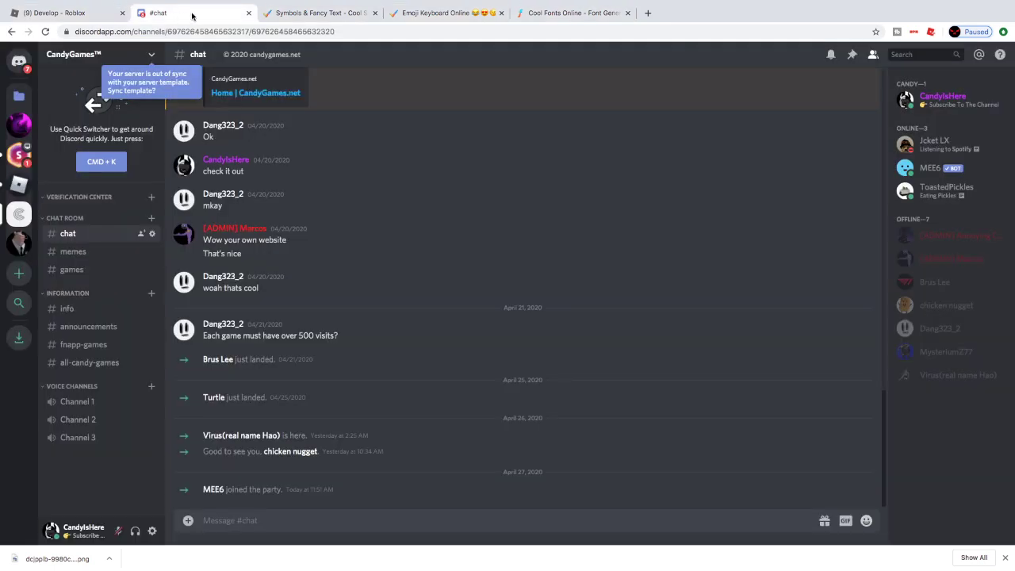
{"action": "left_click", "coordinate": [72, 17]}
{"action": "left_click", "coordinate": [439, 237]}
{"action": "key", "text": "super+v"}
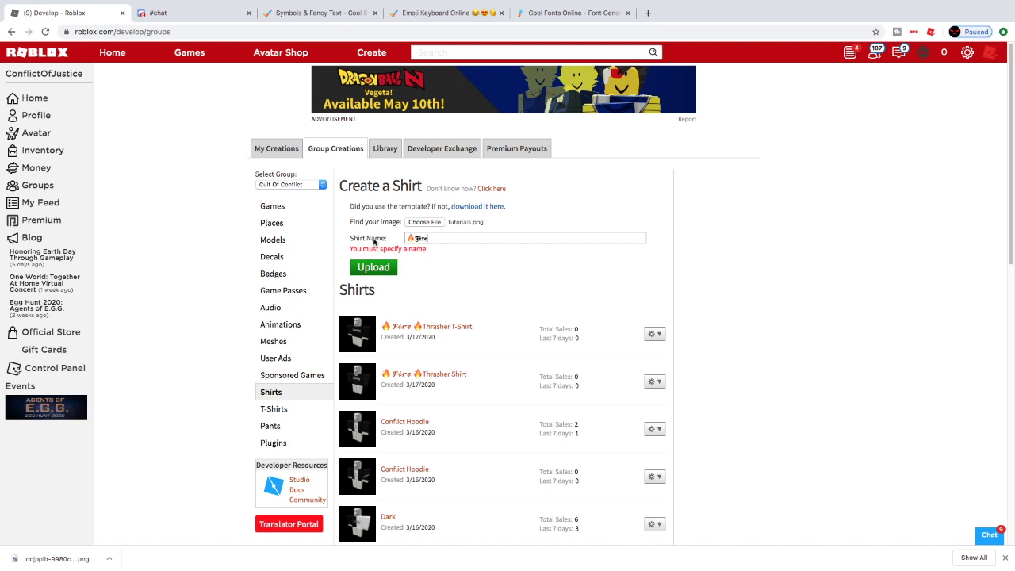
Step: Copy the leading fire emoji within the shirt name and paste it again after the styled "Fire"
{"action": "key", "text": "BackSpace"}
{"action": "right_click", "coordinate": [412, 238]}
{"action": "left_click", "coordinate": [431, 313]}
{"action": "left_click", "coordinate": [443, 238]}
{"action": "key", "text": "super+v"}
Step: Finish the shirt name with "Candy Shirt" and upload the shirt to the group
{"action": "type", "text": "Candy Kawiwi"}
{"action": "right_click", "coordinate": [466, 238]}
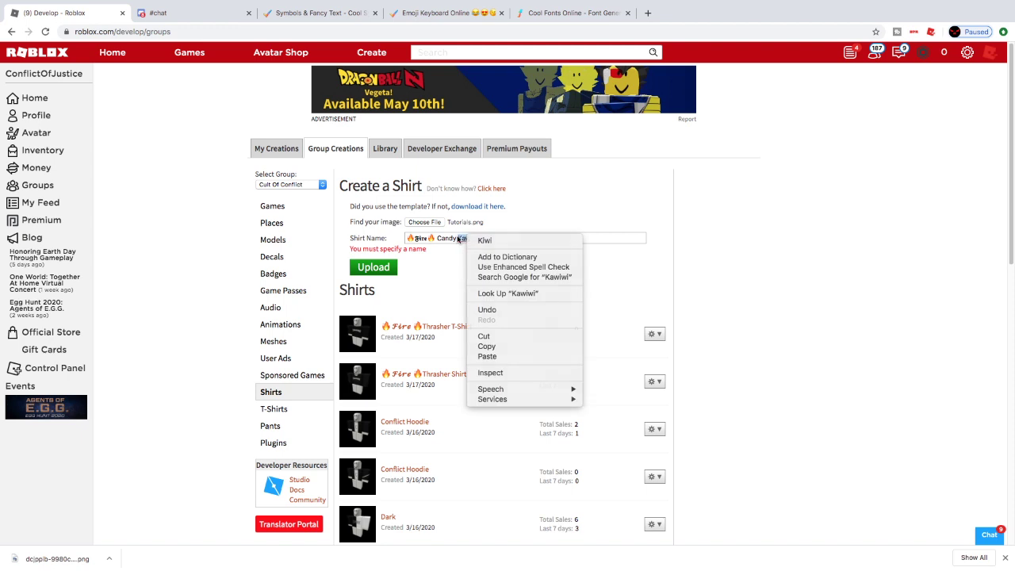
{"action": "key", "text": "Escape"}
{"action": "key", "text": "BackSpace"}
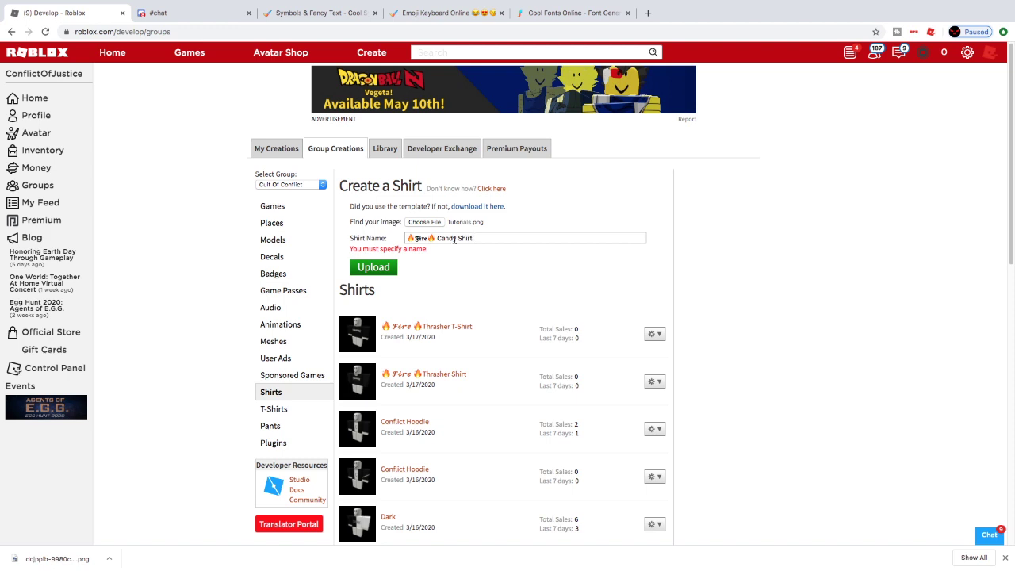
{"action": "left_click", "coordinate": [380, 268]}
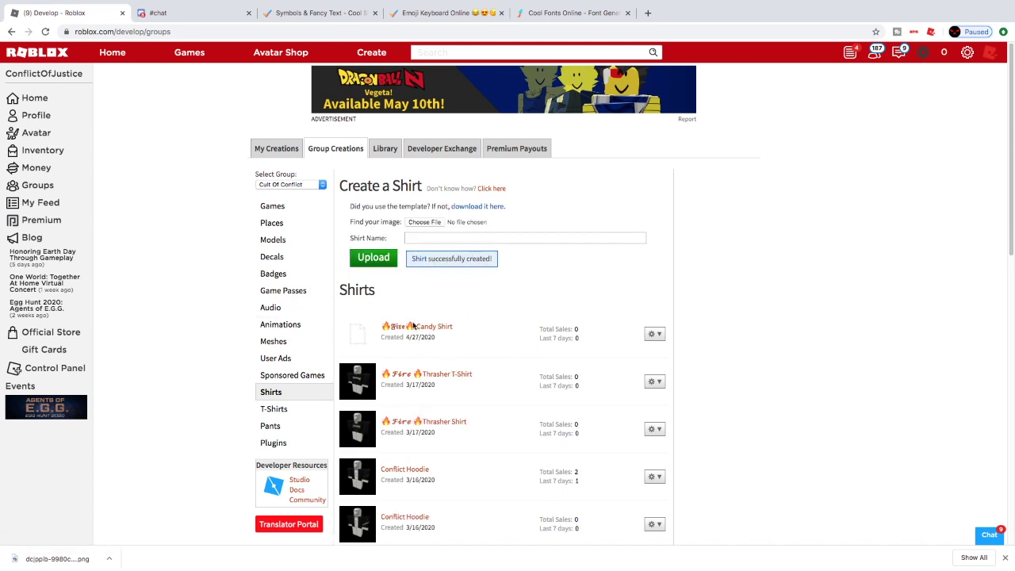
Step: Open the configuration page of the newly uploaded Candy Shirt and view its genre options
{"action": "left_click", "coordinate": [656, 339]}
{"action": "left_click", "coordinate": [633, 352]}
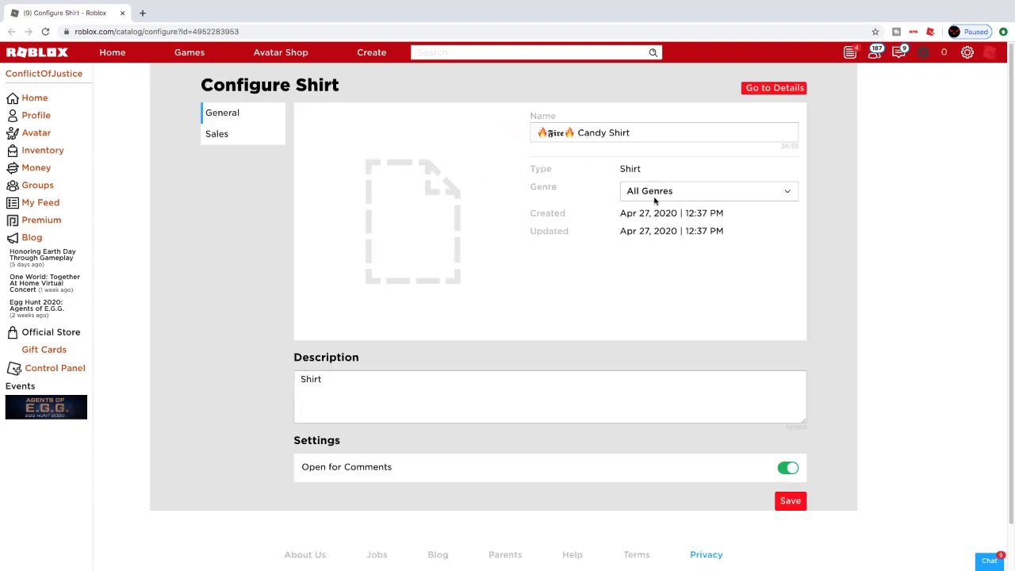
{"action": "left_click", "coordinate": [658, 190]}
Step: Put the shirt up for sale at a price of 10 Robux and save the sales settings
{"action": "left_click", "coordinate": [241, 139]}
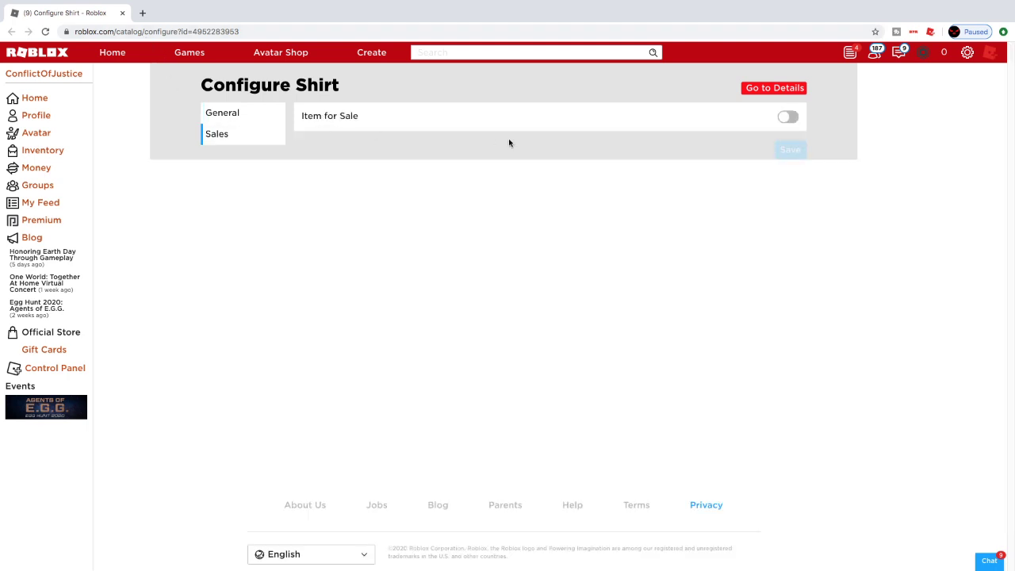
{"action": "left_click", "coordinate": [787, 119]}
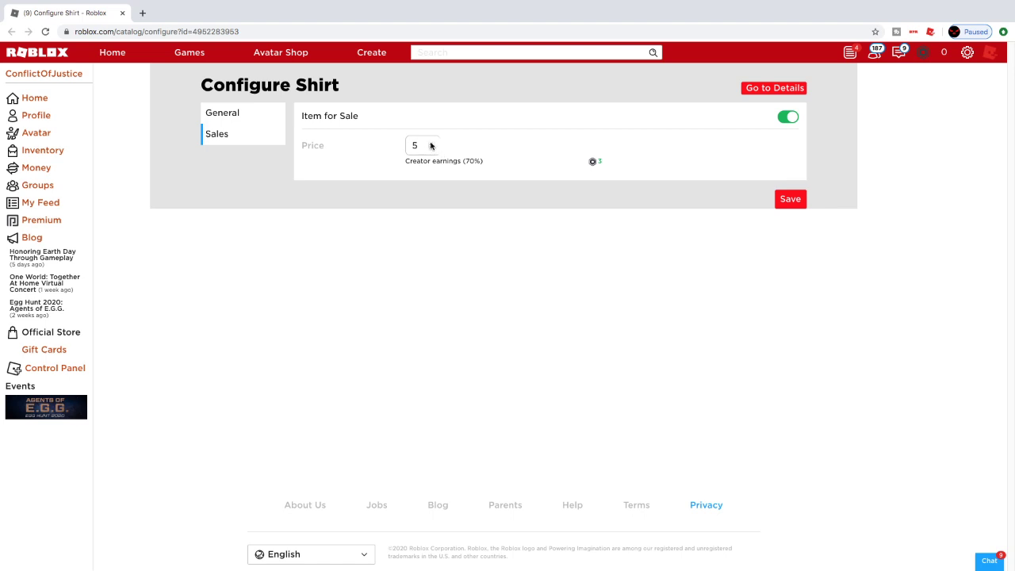
{"action": "key", "text": "BackSpace"}
{"action": "type", "text": "10"}
{"action": "left_click", "coordinate": [783, 199]}
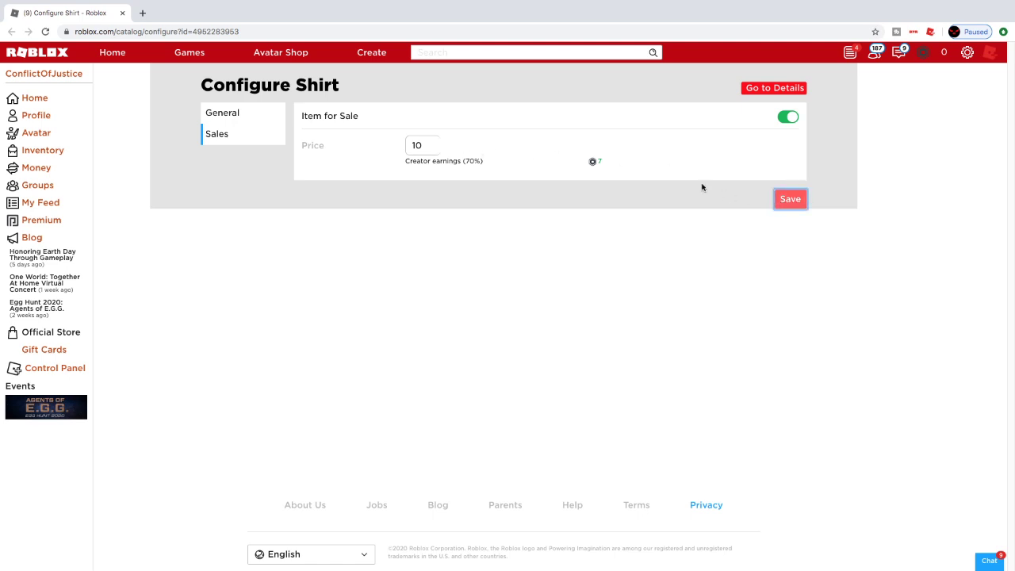